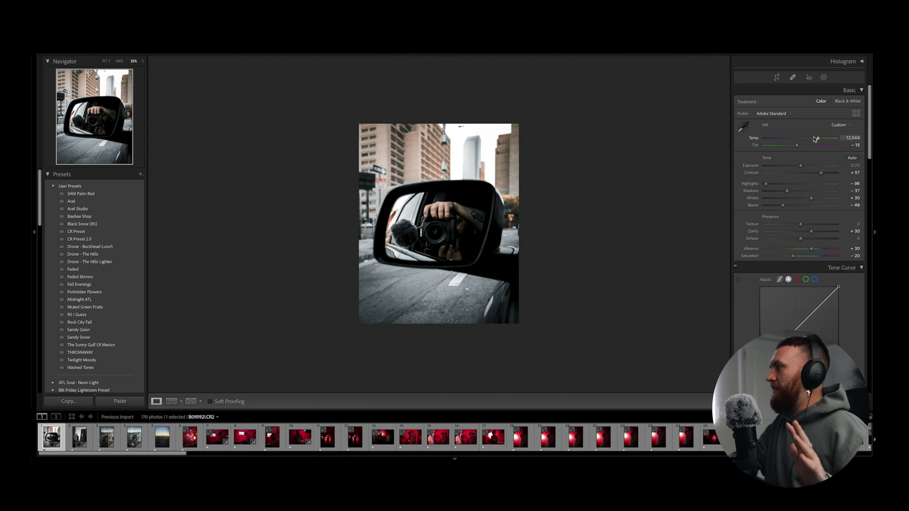
Step: Compare very cool, default and warm white balance on the car-mirror photo, finishing with the temperature at 11,728
left_click_drag(818, 138, 763, 138)
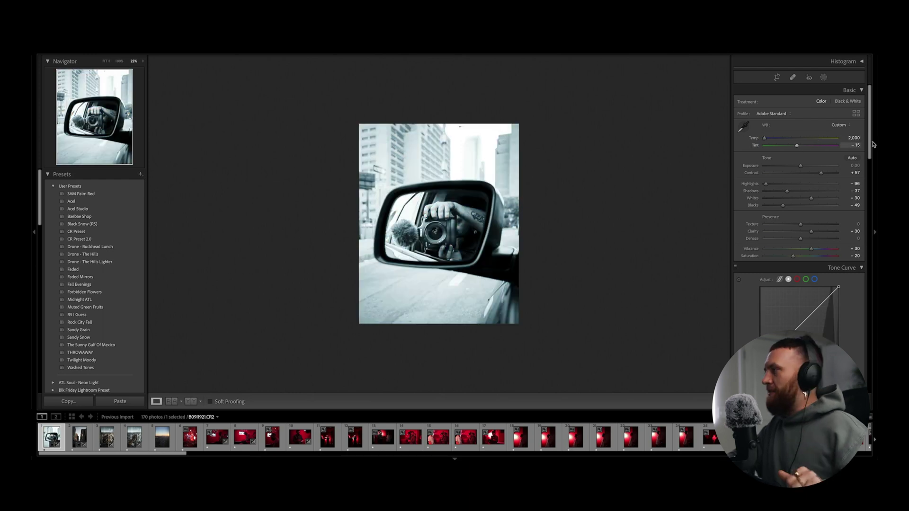
double_click(764, 138)
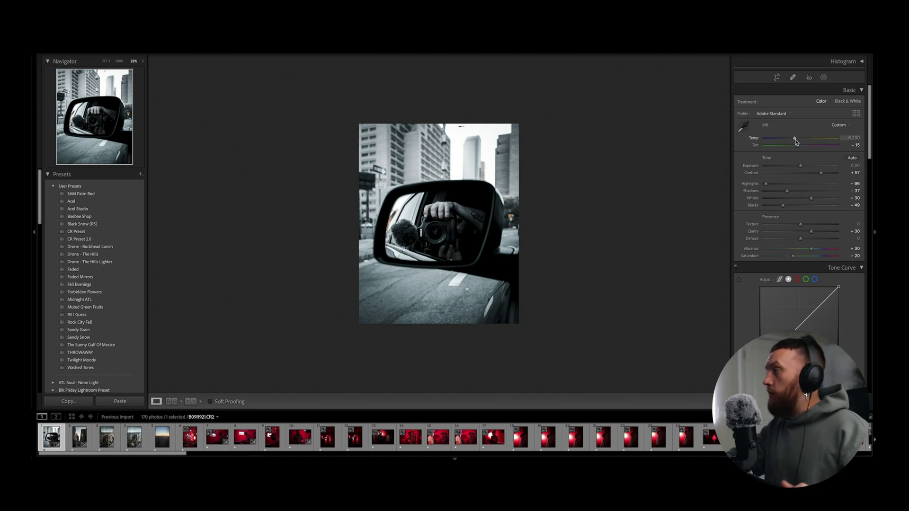
left_click_drag(794, 140, 816, 141)
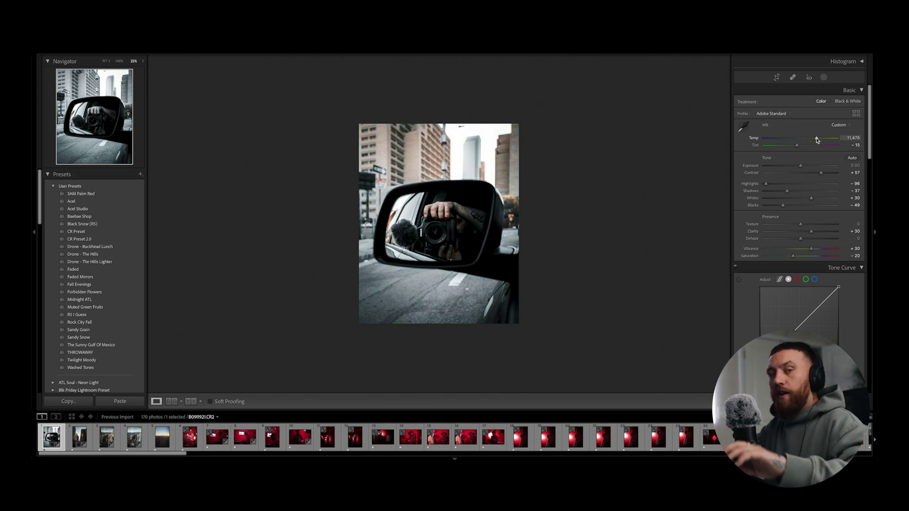
left_click_drag(817, 140, 817, 141)
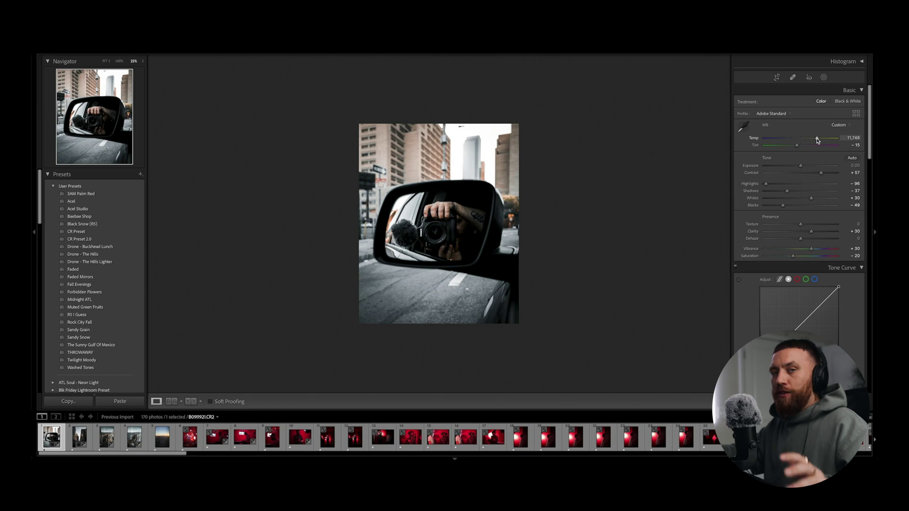
double_click(816, 139)
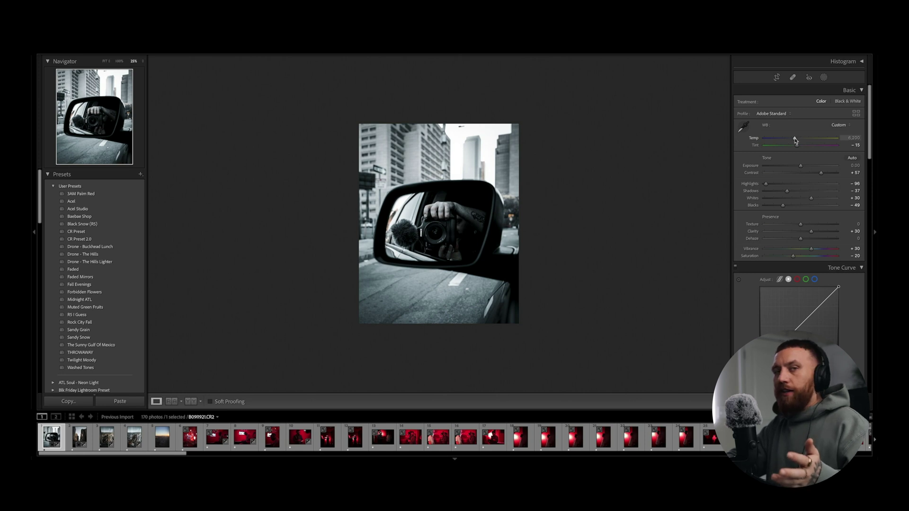
left_click_drag(795, 140, 817, 140)
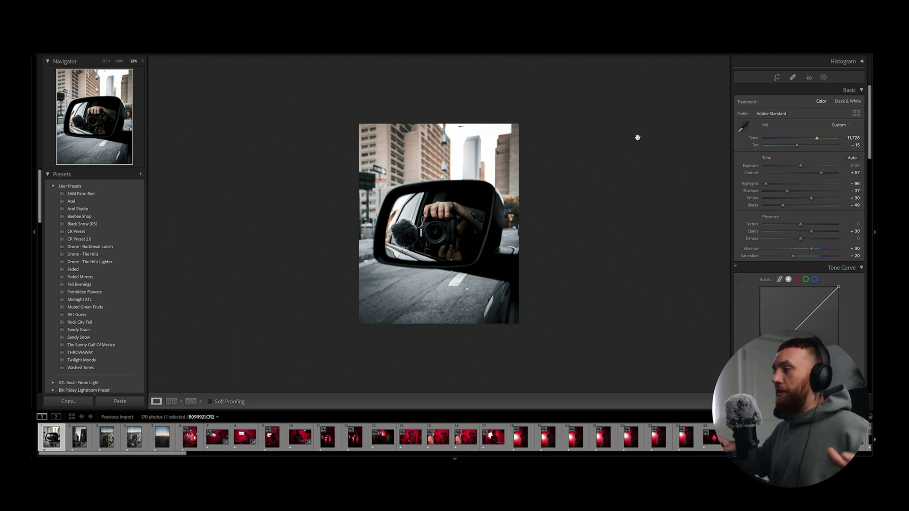
Step: Collapse the User Presets group and apply the Blue Vintage - Mirrorless preset from CR Mirrorless Lightroom Presets to the car-mirror photo
left_click(71, 186)
left_click(94, 224)
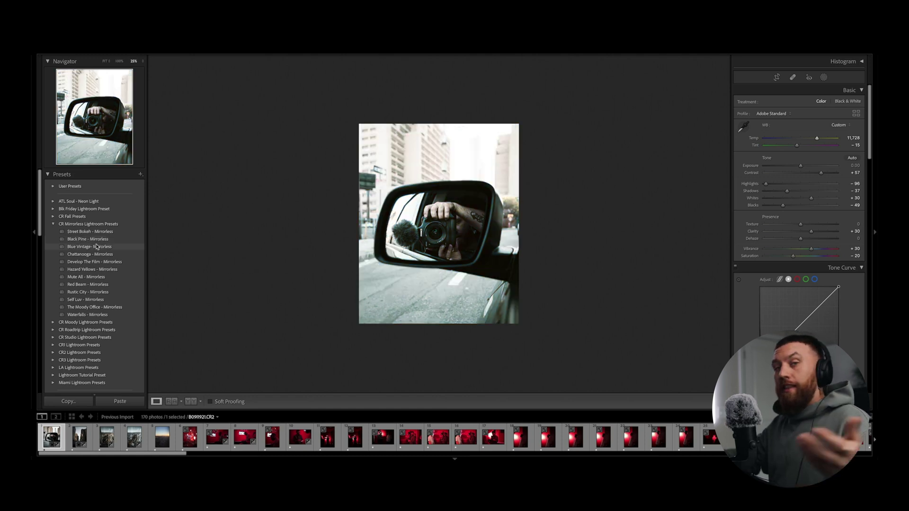
left_click(96, 246)
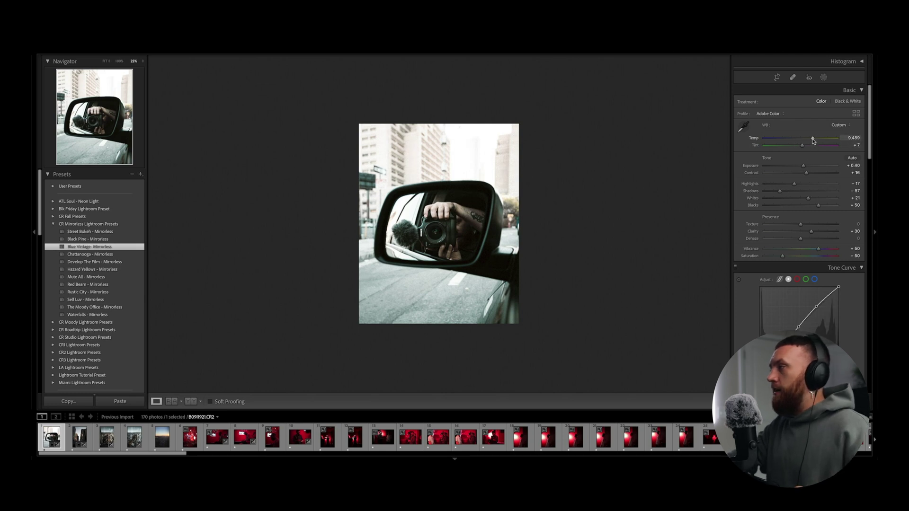
Step: Cool the photo's temperature to 6,879 and darken it by adjusting exposure, highlights and shadows
left_click_drag(812, 141, 800, 141)
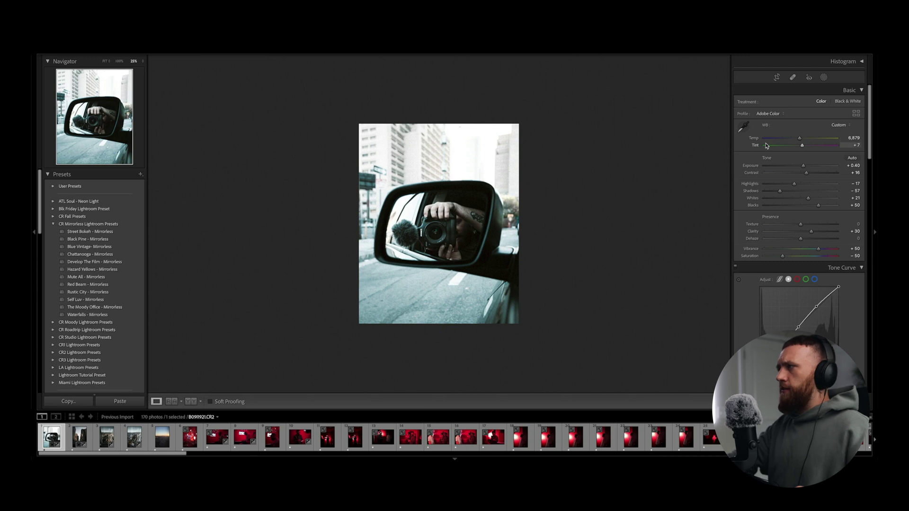
left_click_drag(803, 167, 796, 184)
left_click(789, 191)
Step: Set the post-crop vignetting amount to −17 and compare the photo before and after the edits
scroll(783, 260, "down", 10)
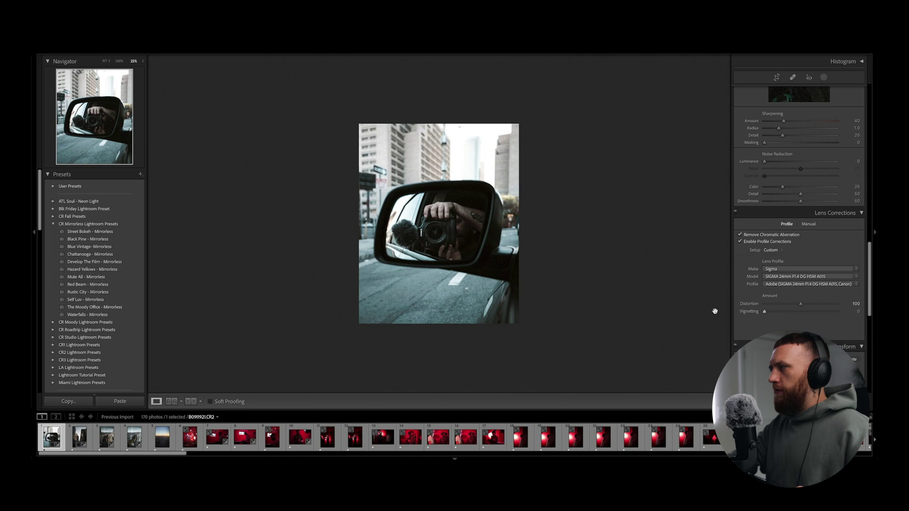
scroll(798, 305, "down", 5)
left_click_drag(800, 288, 794, 290)
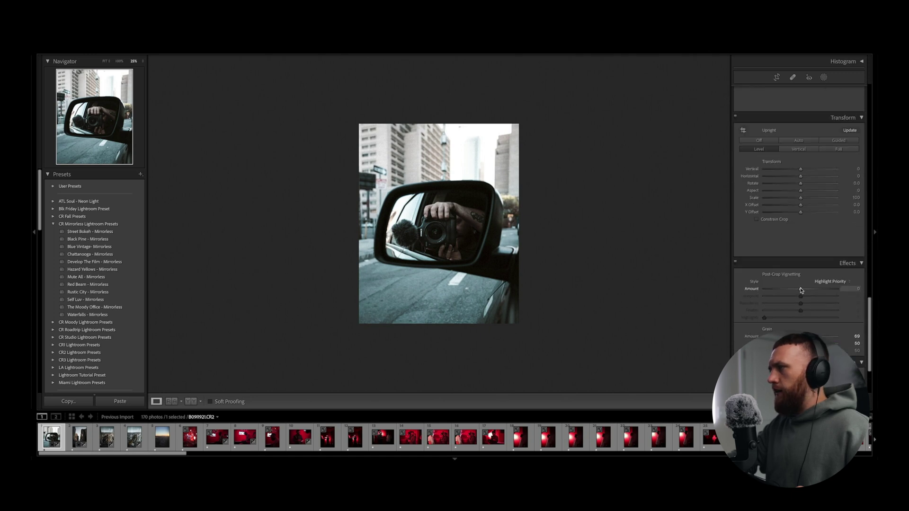
key("backslash")
key("backslash")
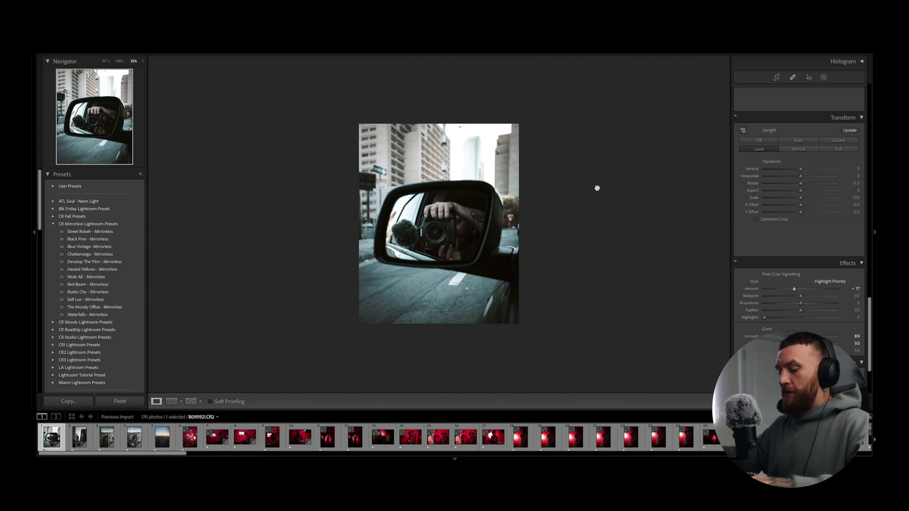
key("backslash")
key("backslash")
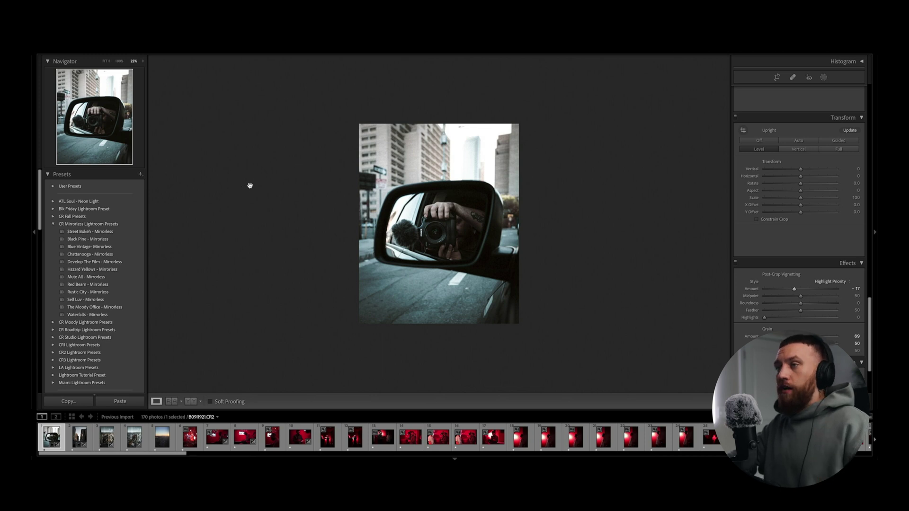
Step: In the HSL saturation settings, set Orange to +100 and Yellow to +80
scroll(798, 246, "up", 10)
left_click(780, 213)
left_click_drag(802, 254, 845, 241)
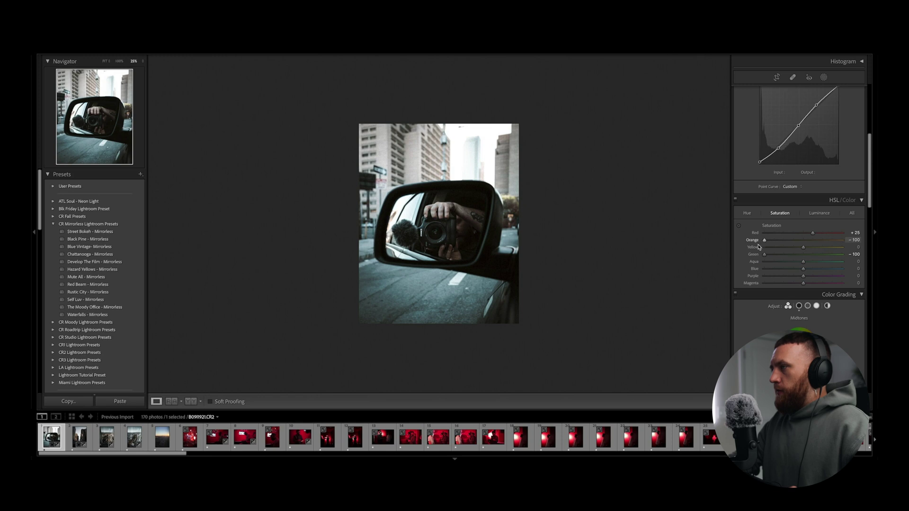
left_click_drag(803, 247, 839, 251)
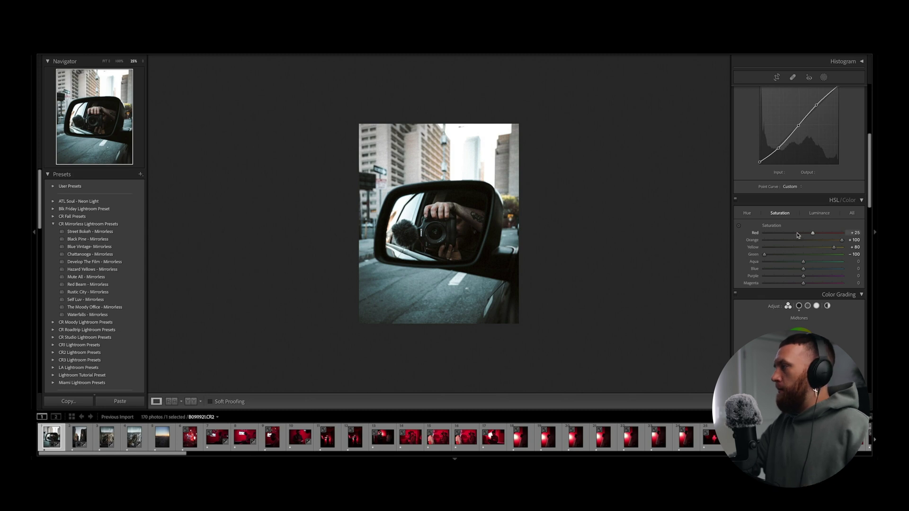
Step: Set the HSL luminance to −10 for Red and −55 for Orange, and compare the photo before and after
left_click_drag(813, 233, 781, 241)
left_click(819, 213)
key("ctrl+z")
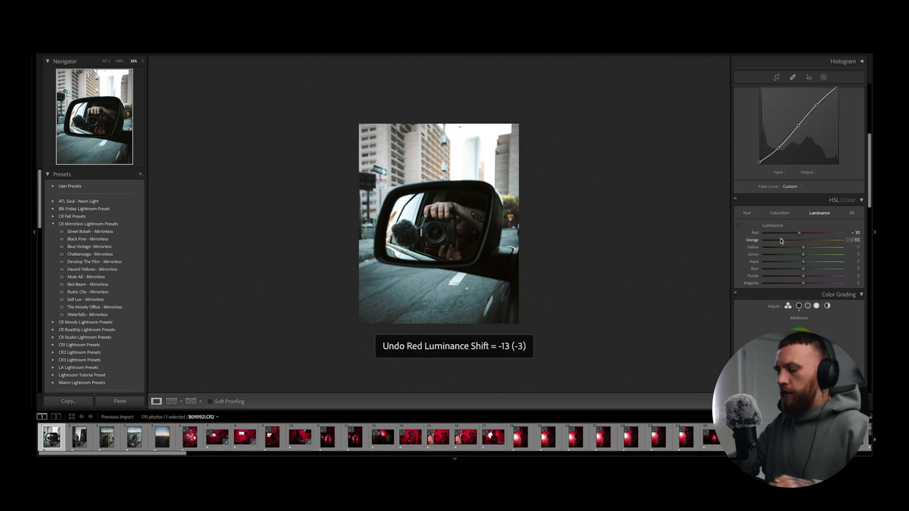
key("backslash")
key("backslash")
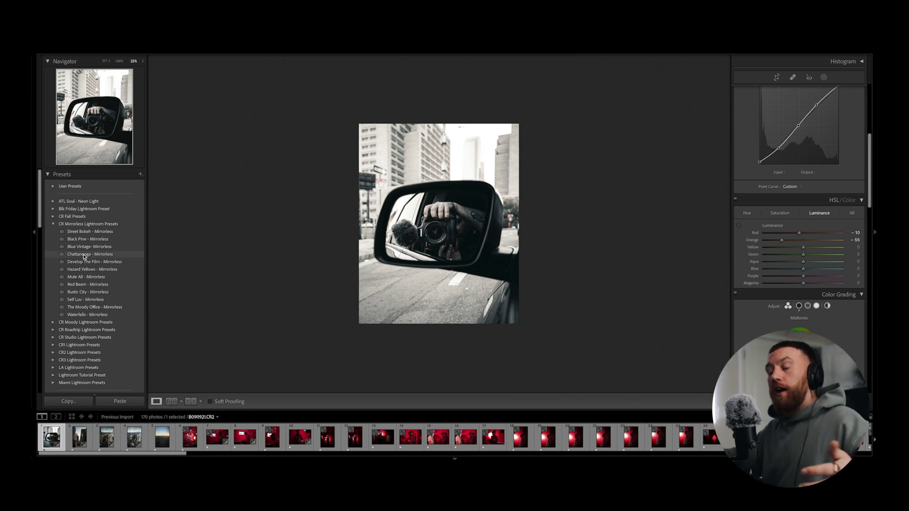
Step: Apply the Chattanooga - Mirrorless preset to the car-mirror photo and bring its basic adjustments into view
left_click(84, 255)
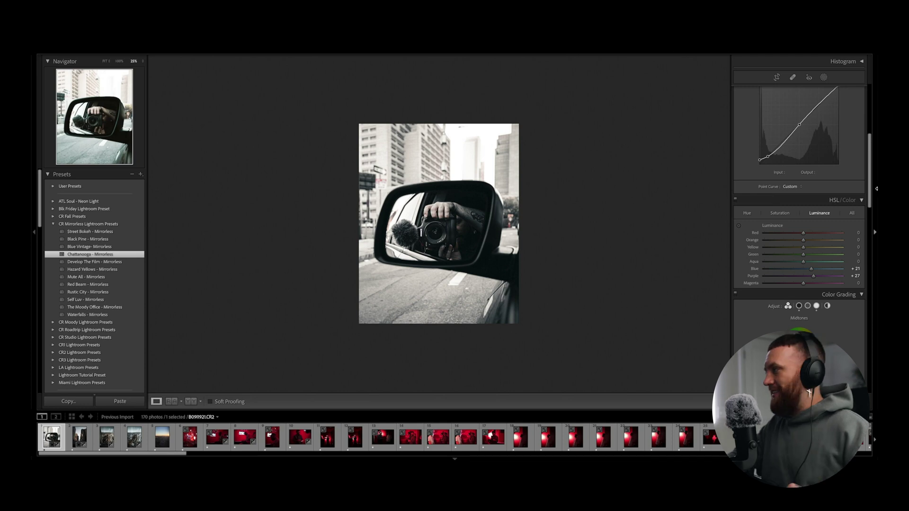
left_click_drag(871, 192, 870, 124)
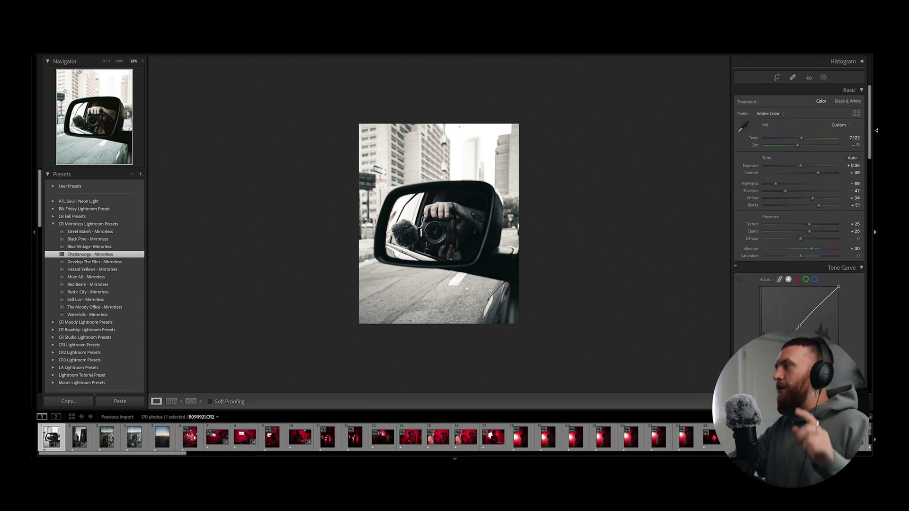
Step: Reset the temperature to 6,200 and set Exposure to −0.80, Highlights −80, Shadows −38, Whites +37 and Blacks −7
left_click_drag(804, 141, 799, 141)
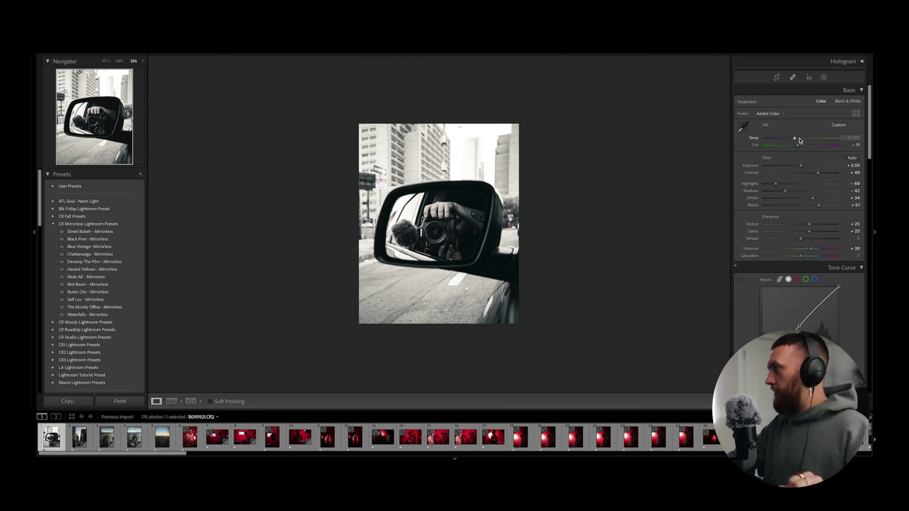
left_click_drag(800, 167, 797, 207)
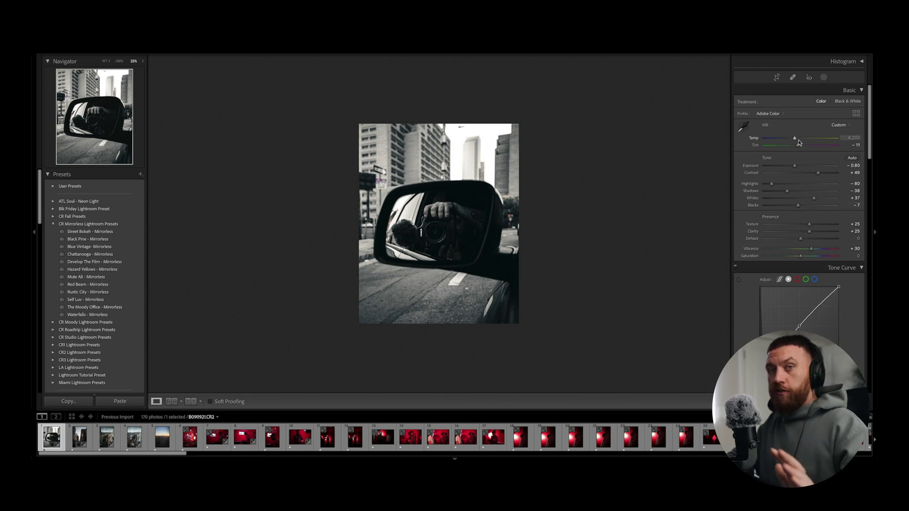
Step: Warm the photo's temperature to 20,010, checking it against the unedited photo and the default temperature along the way
left_click_drag(796, 141, 826, 142)
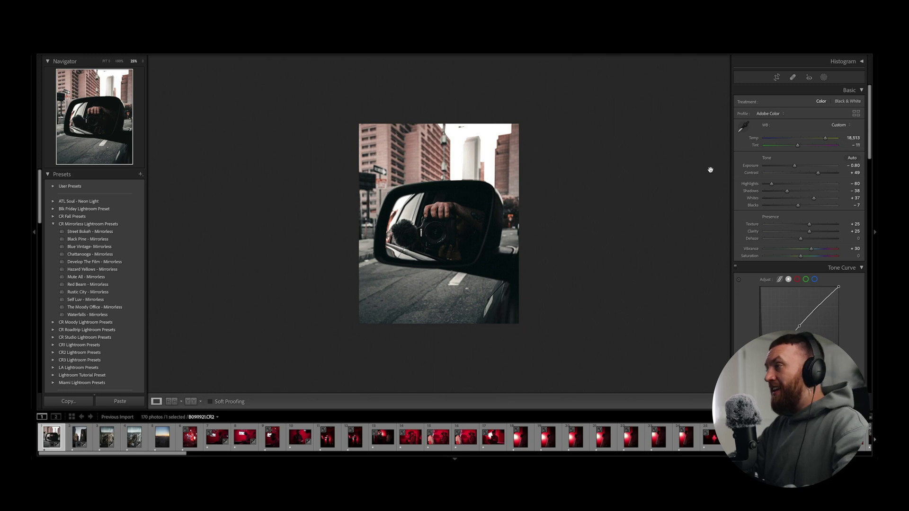
key("backslash")
key("backslash")
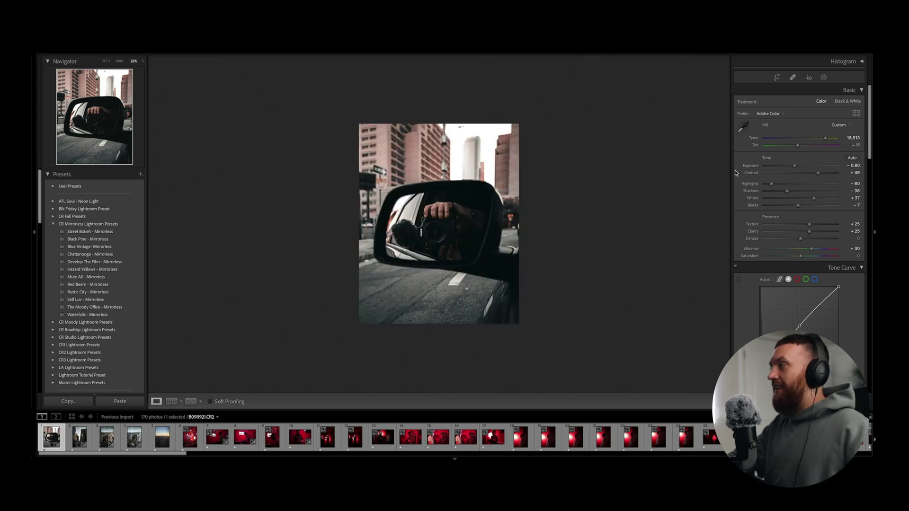
double_click(825, 138)
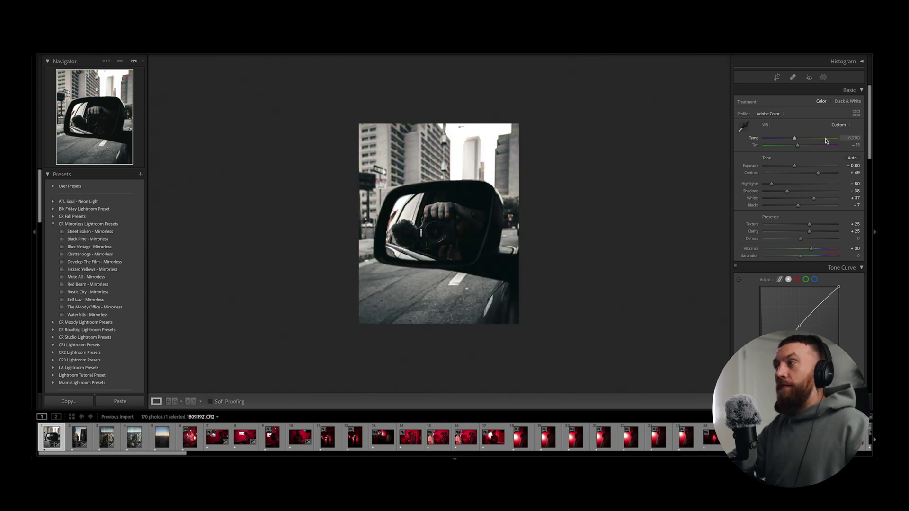
key("ctrl+z")
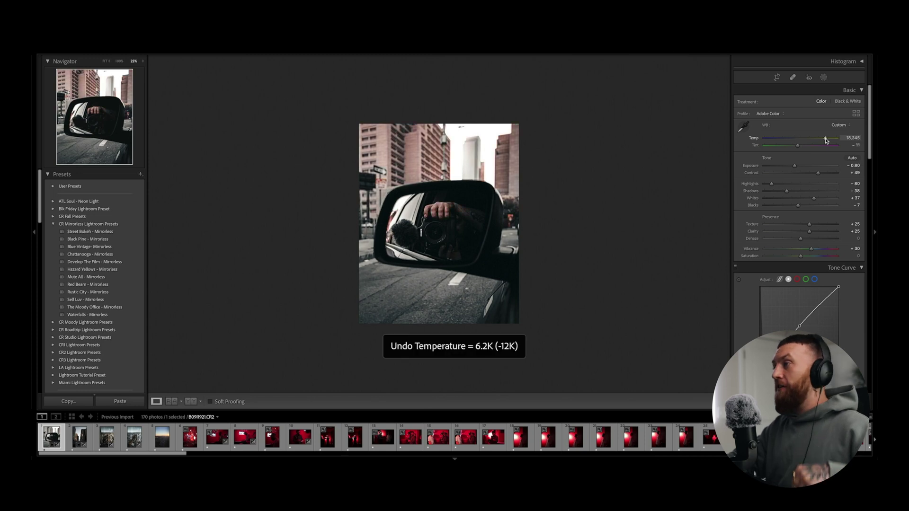
left_click_drag(826, 142, 828, 142)
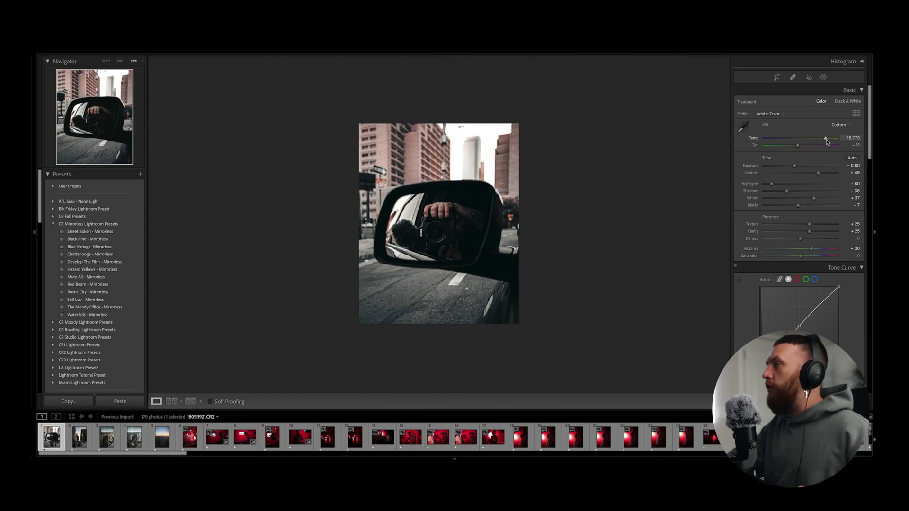
Step: Adjust the Whites and set the post-crop vignetting amount to −9
left_click_drag(814, 198, 819, 201)
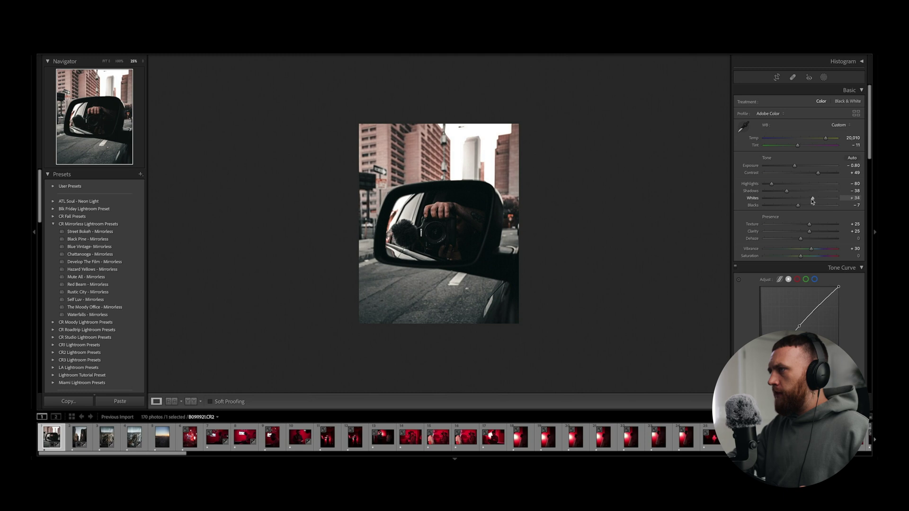
scroll(799, 297, "down", 10)
left_click_drag(800, 286, 798, 290)
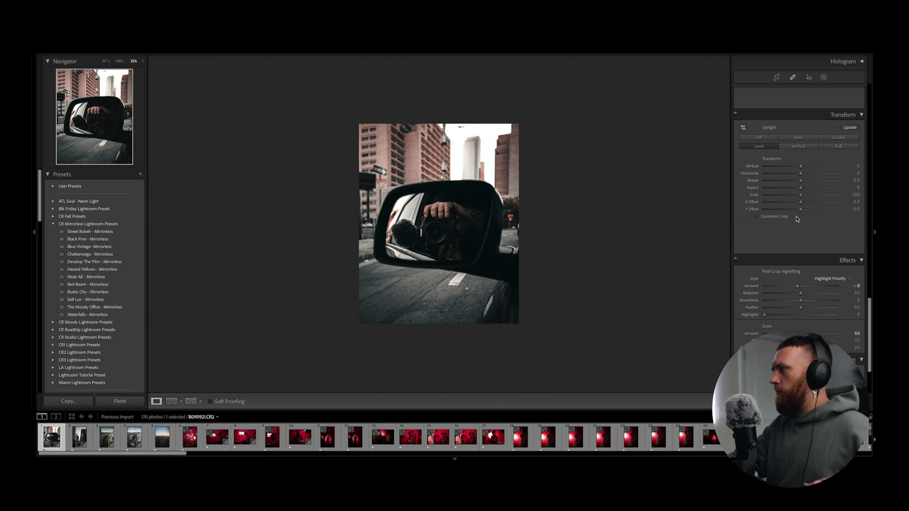
Step: Refine the photo's tone with Highlights at −75, Shadows −12, Whites +49 and Blacks −22
scroll(781, 213, "up", 10)
left_click_drag(767, 185, 770, 185)
left_click_drag(774, 185, 775, 186)
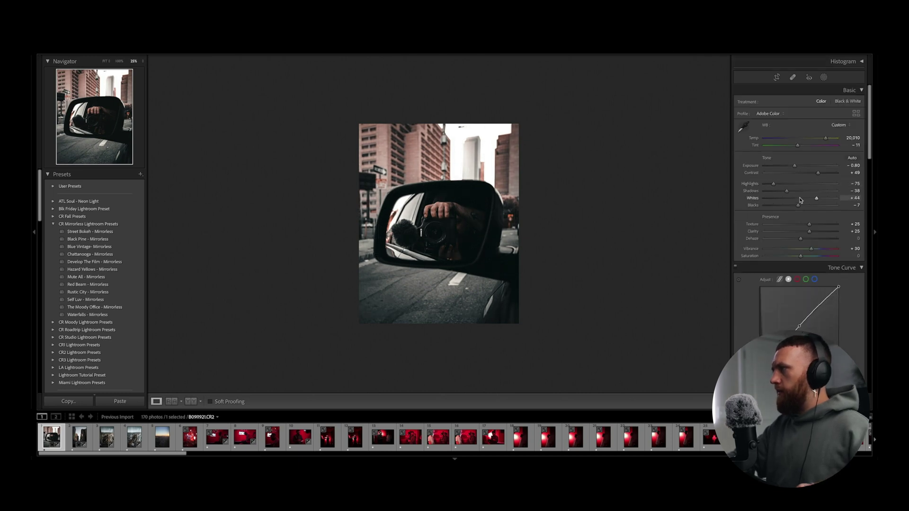
mouse_move(791, 192)
left_mouse_down()
mouse_move(793, 208)
mouse_move(818, 198)
mouse_move(795, 191)
left_mouse_up()
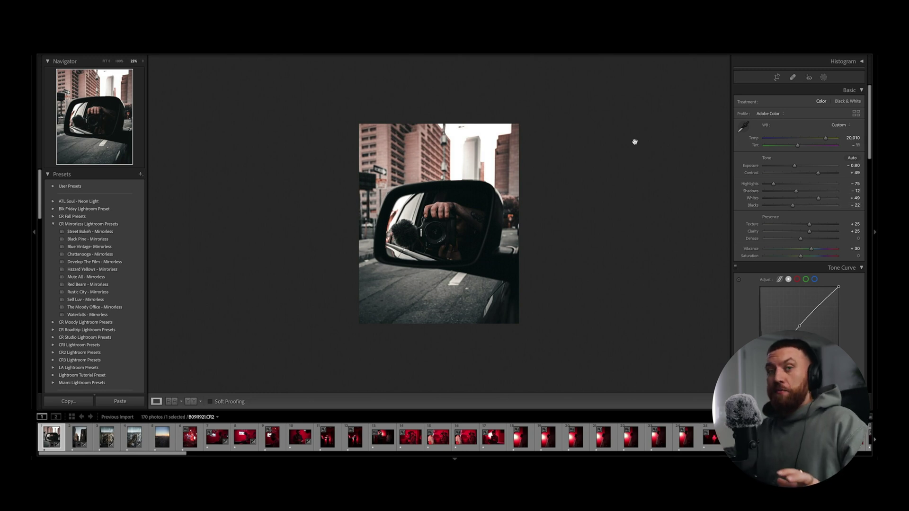
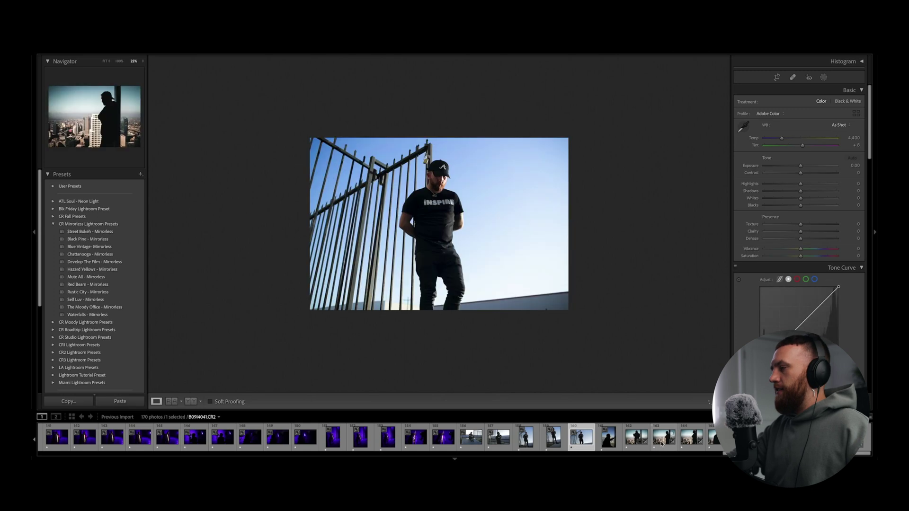
Step: Open photo B0914098.CR2, the silhouette with raised hands above the city, and compare its before and after versions
left_click(635, 438)
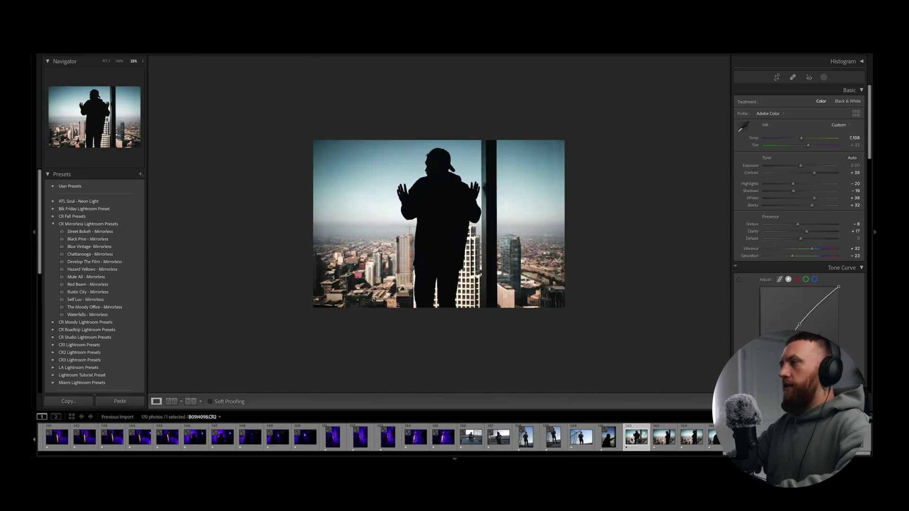
key("backslash")
key("backslash")
key("backslash")
key("backslash")
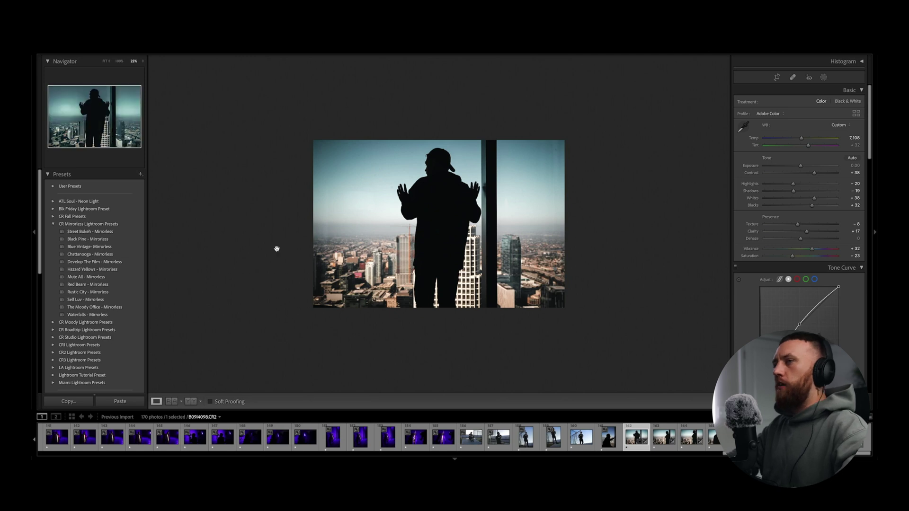
key("backslash")
key("backslash")
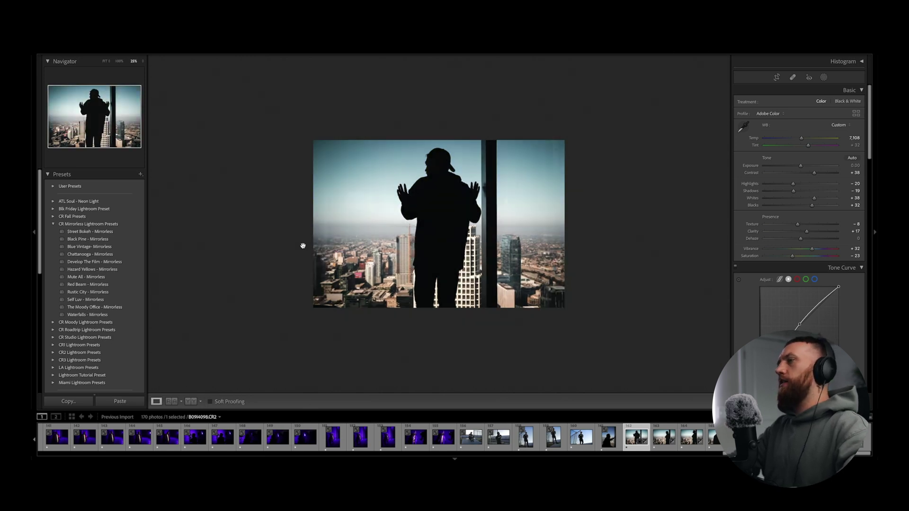
key("backslash")
key("backslash")
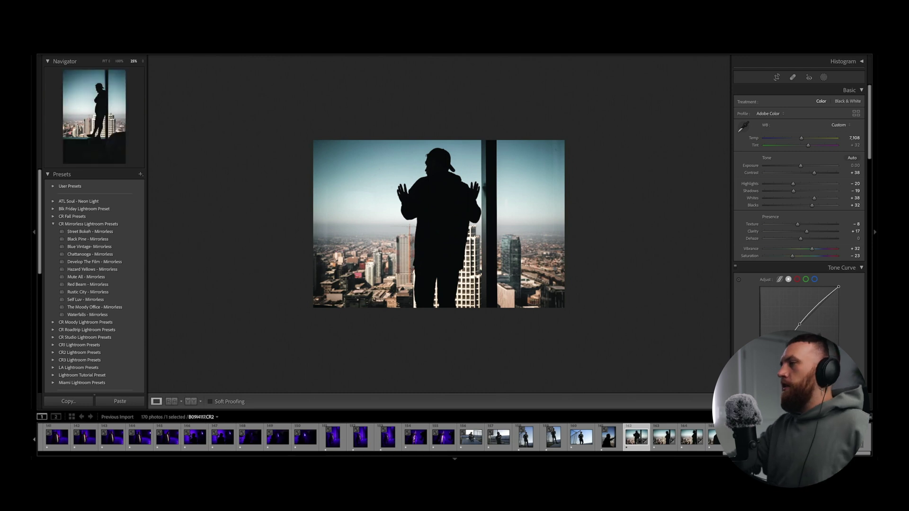
Step: Check the portrait window silhouette B0914117.CR2 against its unedited version and set Exposure to −0.50 and Highlights to −55
left_click(774, 438)
key("backslash")
key("backslash")
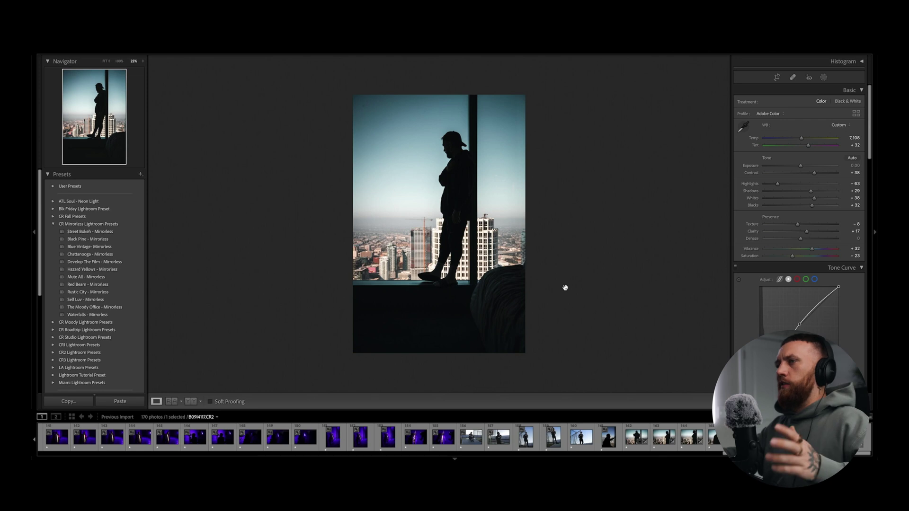
left_click_drag(800, 166, 797, 166)
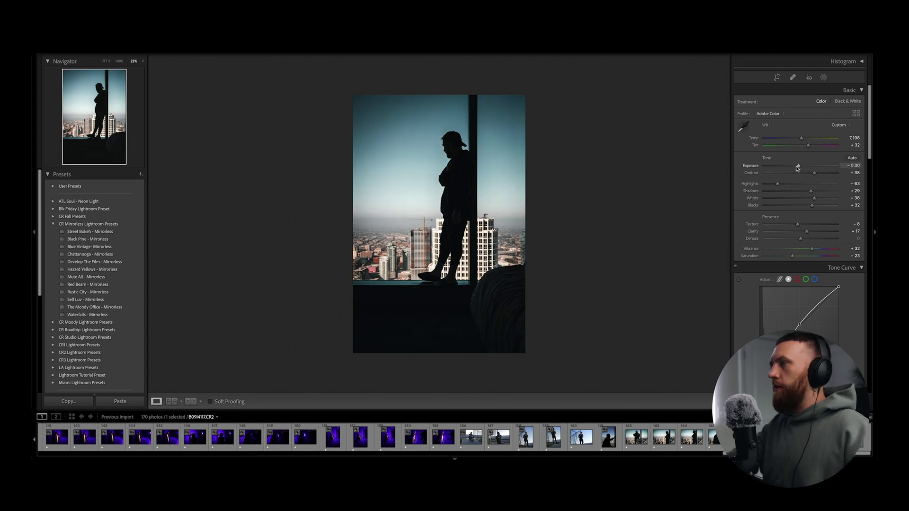
left_click_drag(797, 167, 780, 184)
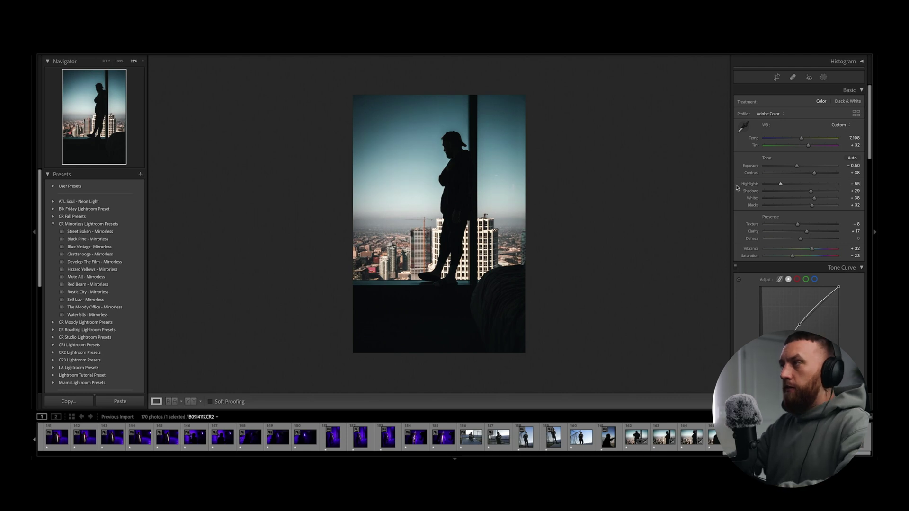
Step: On the INSPIRE T-shirt photo, enable profile corrections and chromatic aberration removal with lens vignetting 0, and set the post-crop vignetting amount to −27
key("Left")
scroll(875, 222, "down", 5)
scroll(875, 222, "down", 8)
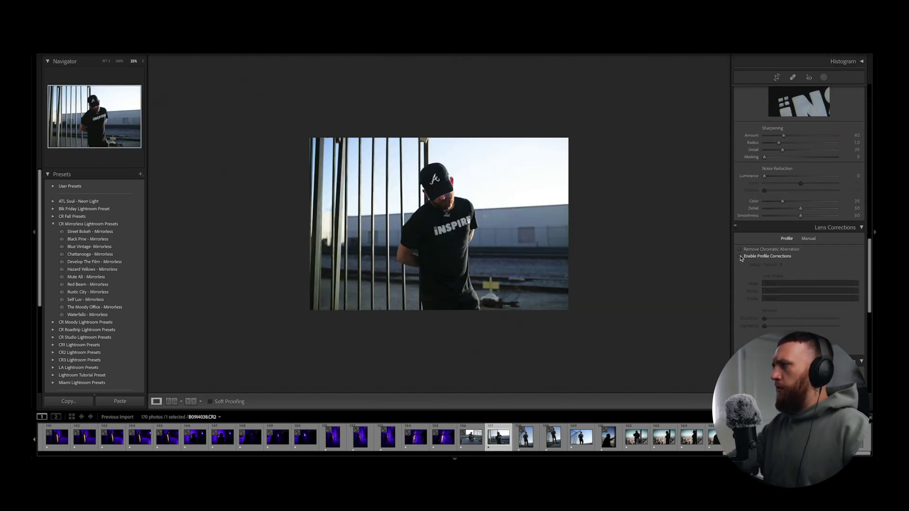
left_click(741, 257)
left_click(739, 249)
left_click_drag(800, 326, 741, 328)
scroll(800, 236, "down", 8)
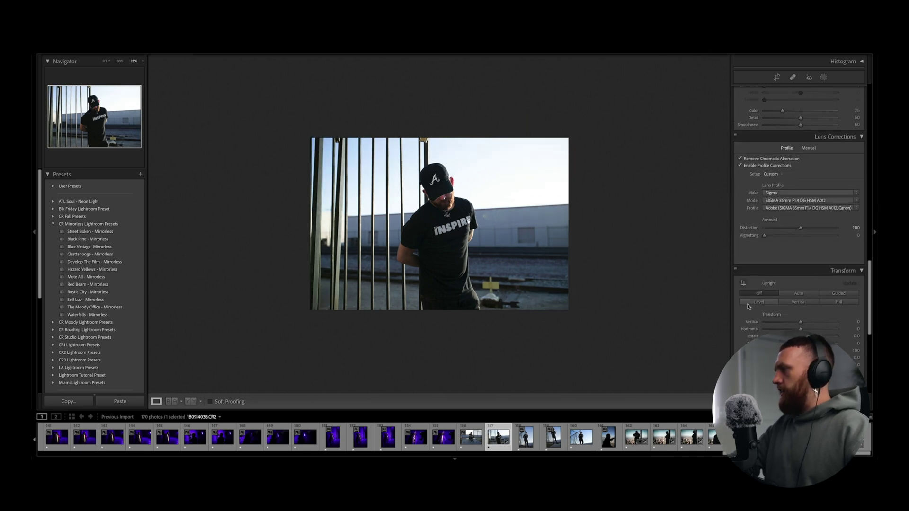
left_click_drag(800, 282, 791, 284)
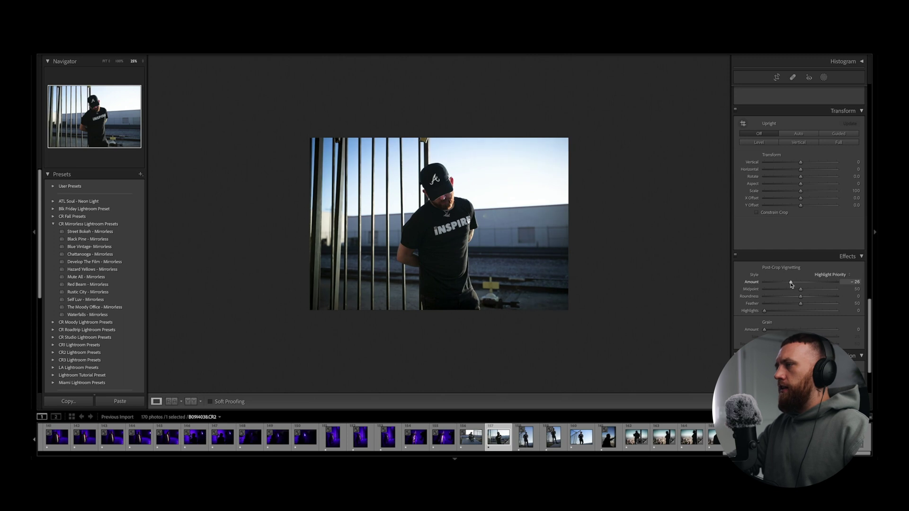
Step: Preview the Street Bokeh, Black Pine and Blue Vintage presets on the photo and apply Chattanooga - Mirrorless
left_click(96, 232)
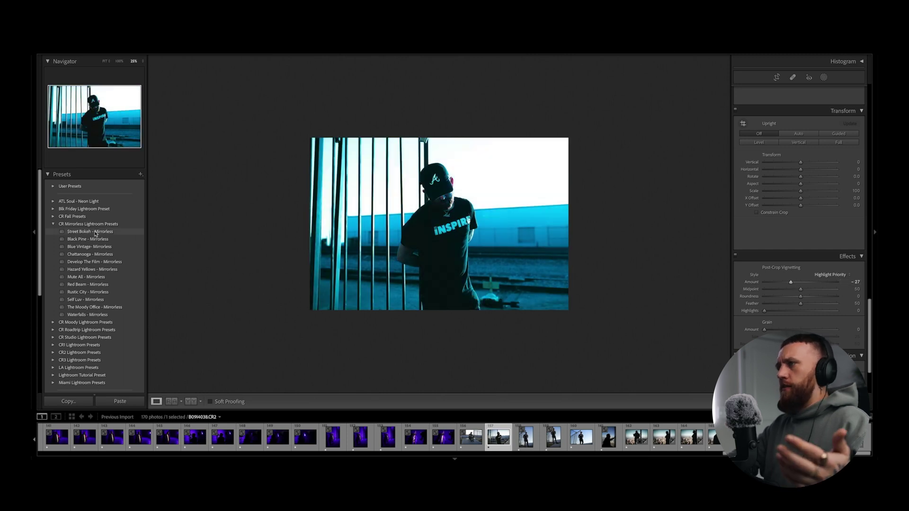
left_click(98, 239)
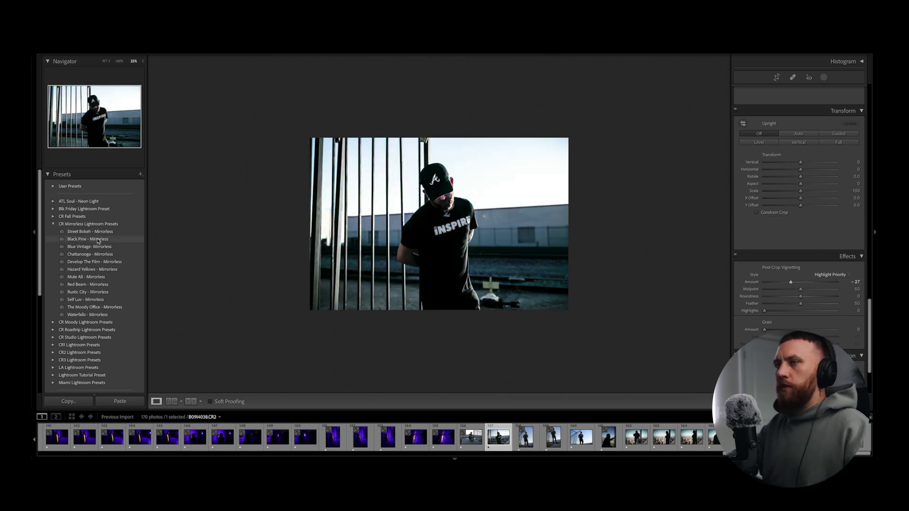
left_click(97, 247)
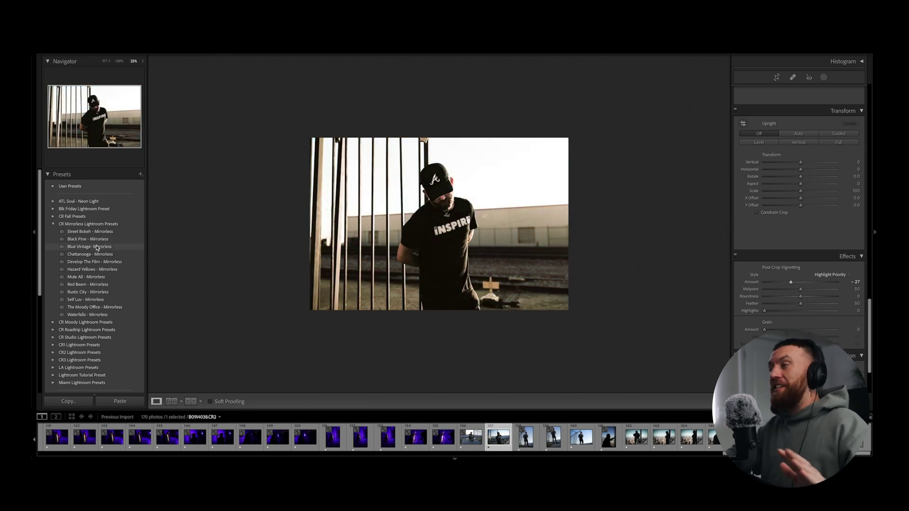
left_click(132, 254)
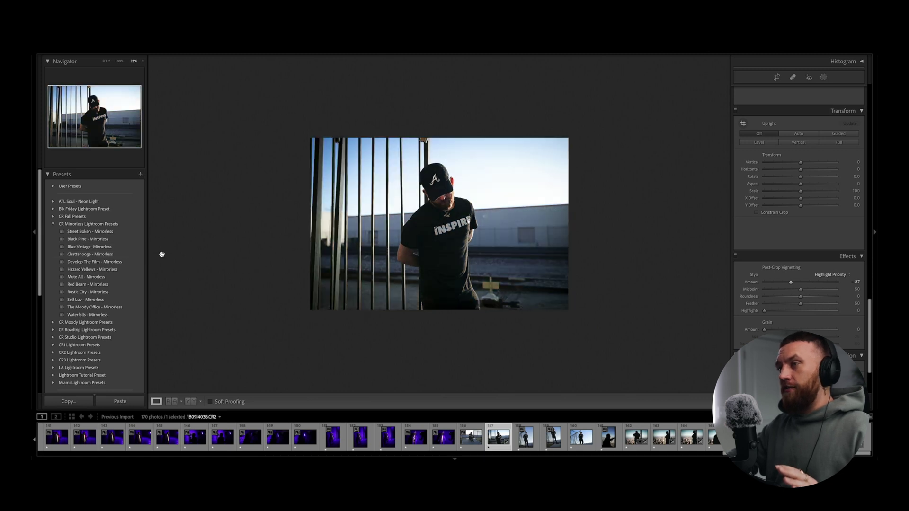
Step: Adjust the Chattanooga look with Temp at 5,399, Exposure −1.05, Highlights −100, Shadows +40 and Blacks +27
scroll(874, 313, "up", 15)
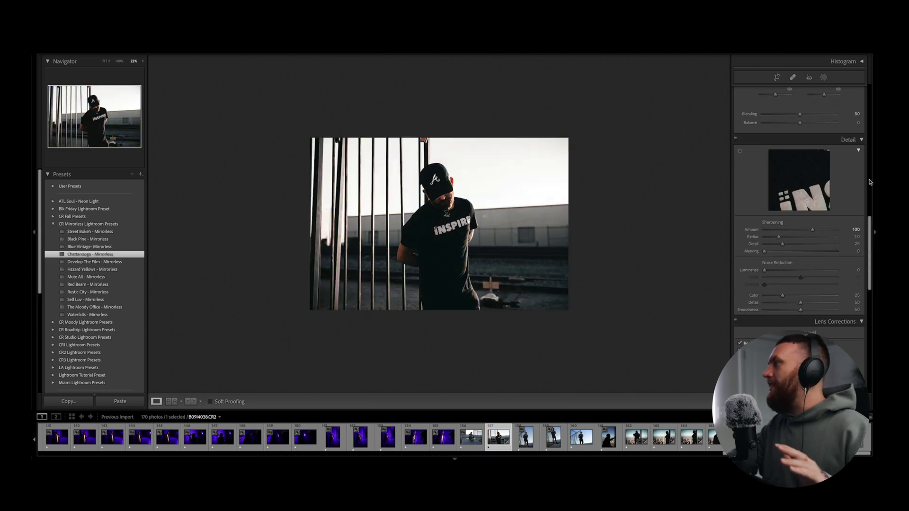
mouse_move(801, 139)
left_mouse_down()
mouse_move(776, 141)
mouse_move(789, 140)
left_mouse_up()
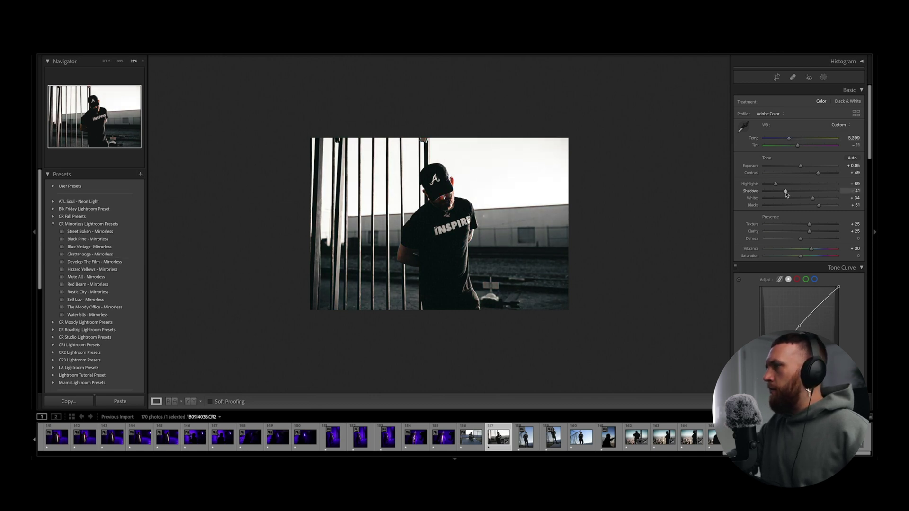
left_click_drag(790, 191, 809, 206)
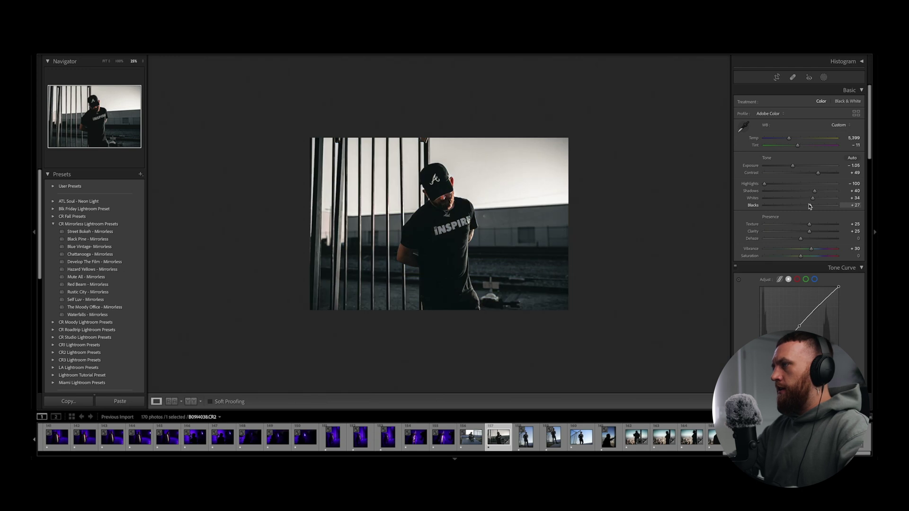
Step: View the photo against a white background at 33.3% zoom, and restore the Darker Gray background
right_click(600, 229)
left_click(627, 241)
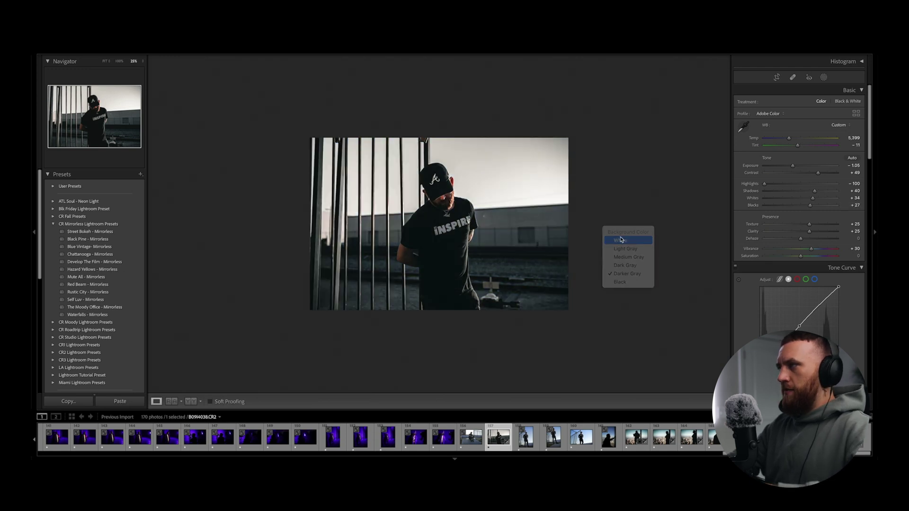
key("ctrl+equal")
key("ctrl+equal")
key("ctrl+minus")
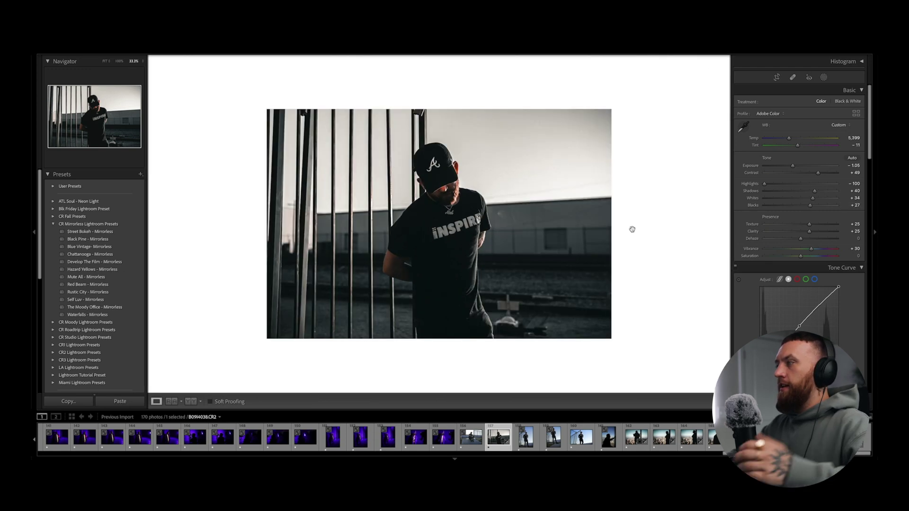
right_click(642, 229)
left_click(678, 271)
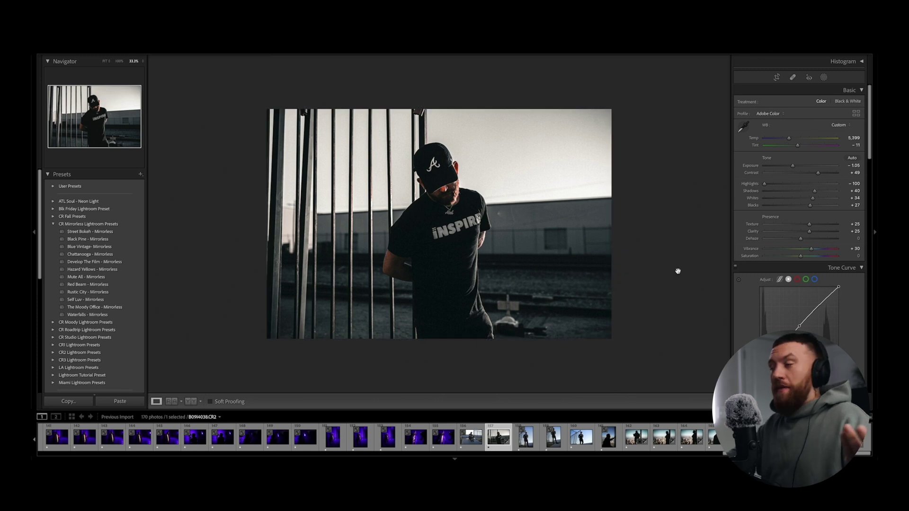
Step: Apply the Develop The Film - Mirrorless preset and reset its temperature and exposure to their defaults
left_click(116, 262)
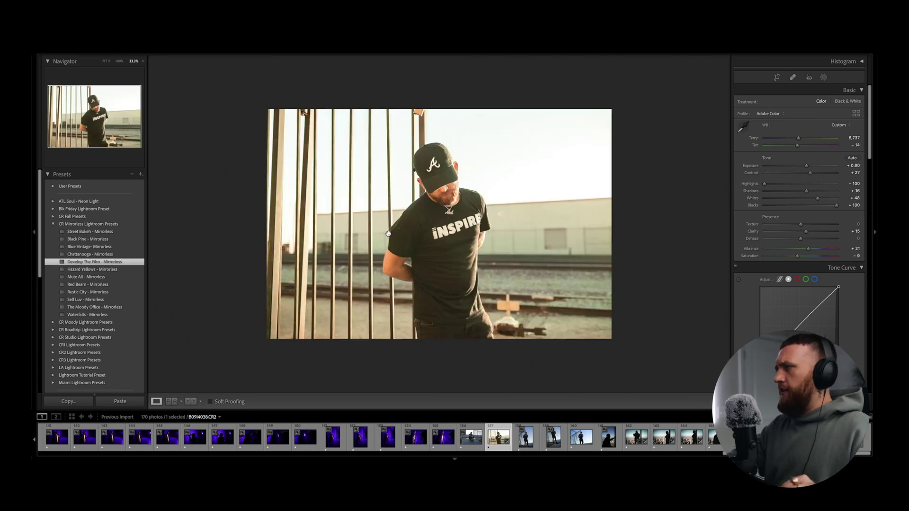
double_click(799, 139)
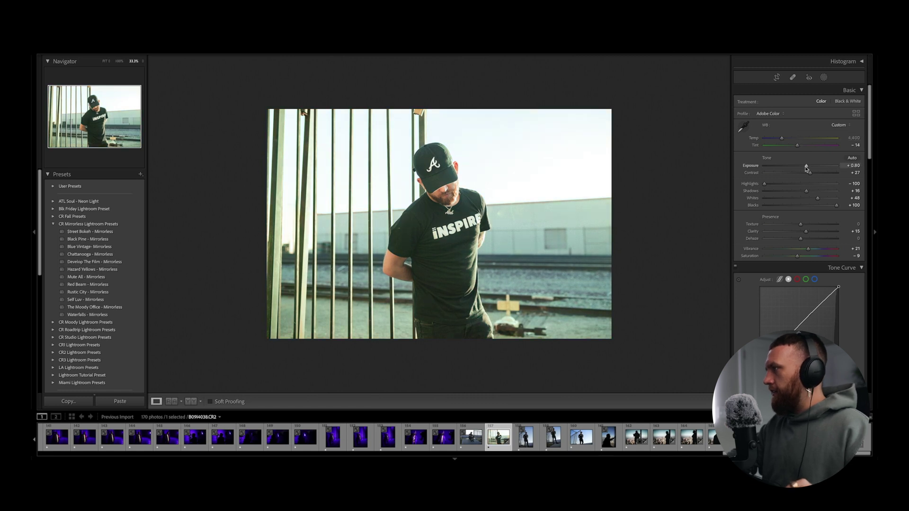
double_click(801, 166)
Step: Compare the Develop The Film look with the unedited photo and set Exposure to −0.80 and Shadows to +34
key("backslash")
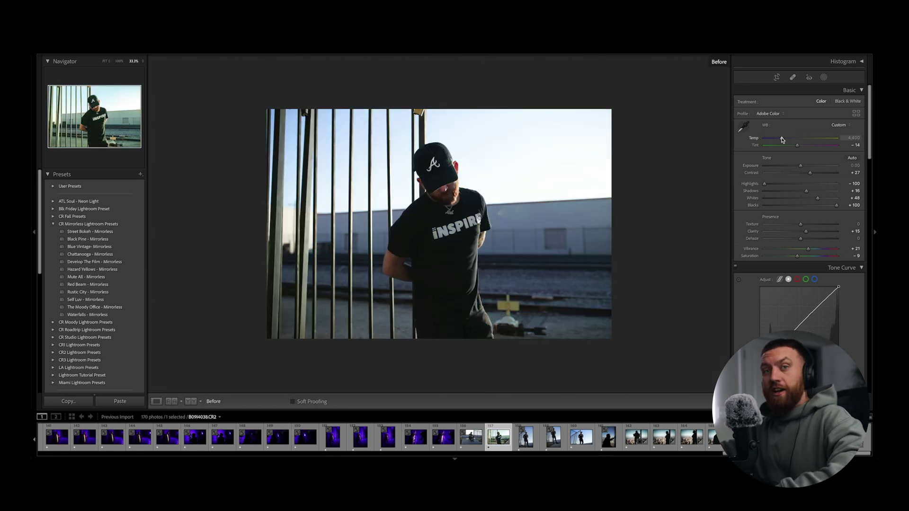
key("backslash")
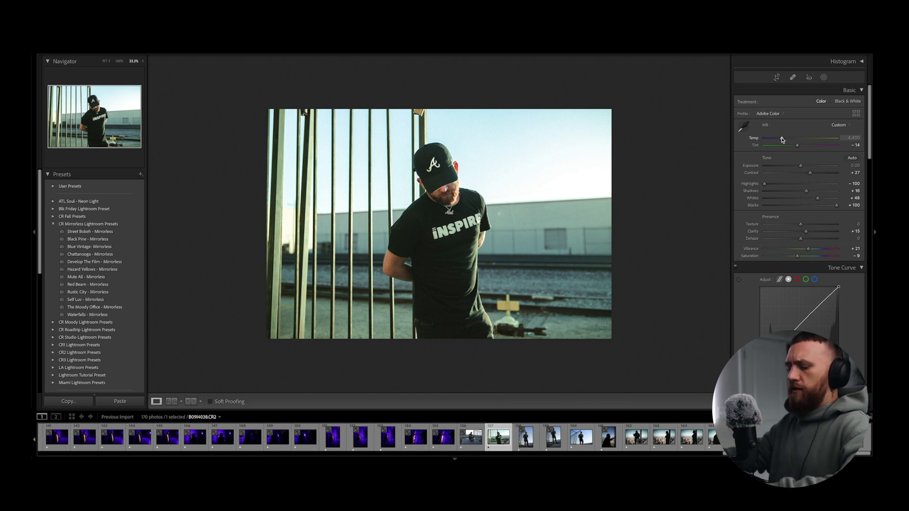
key("backslash")
key("backslash")
left_click_drag(800, 166, 812, 191)
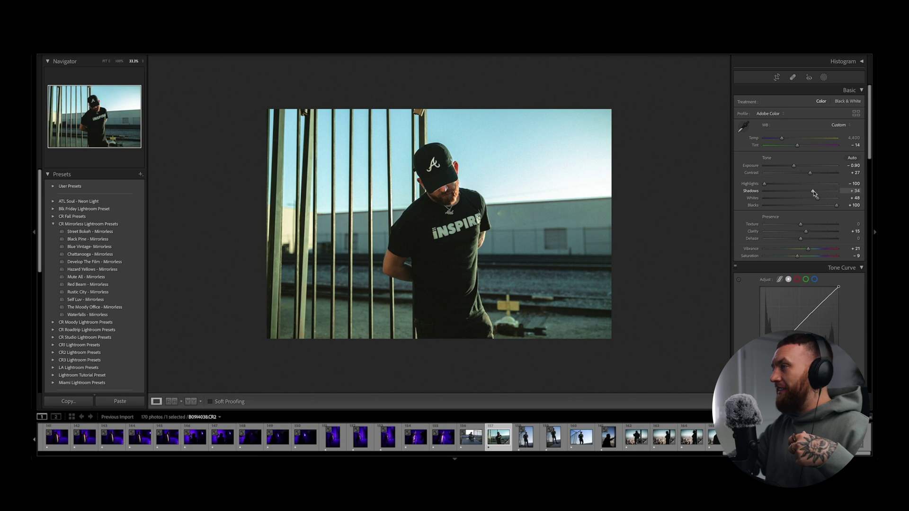
Step: Reset the INSPIRE T-shirt photo's develop settings to their defaults
right_click(538, 170)
mouse_move(549, 176)
left_click(662, 179)
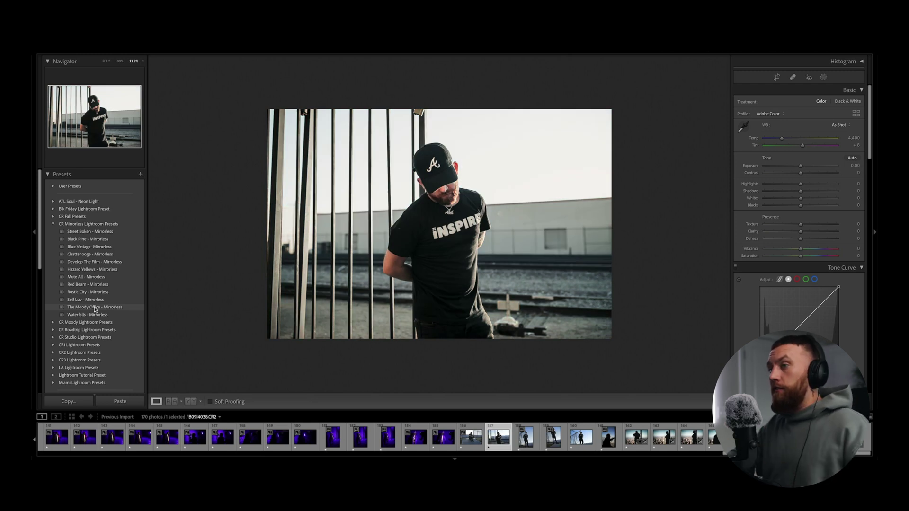
Step: Apply The Moody Office - Mirrorless preset and set Exposure to −1.00, Highlights −72, Shadows +78 and Blacks −24, checking against the unedited photo
left_click(95, 308)
left_click_drag(797, 166, 762, 183)
left_click_drag(821, 191, 828, 190)
key("backslash")
key("backslash")
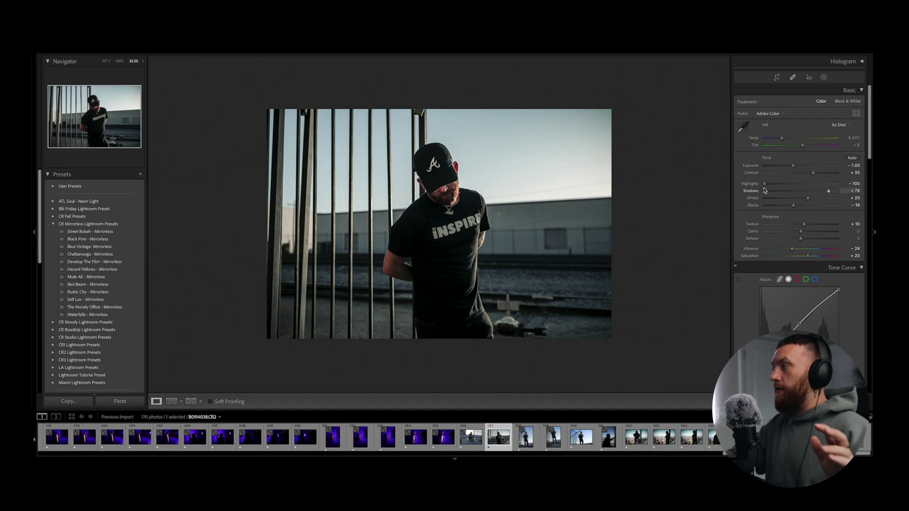
left_click_drag(766, 187, 812, 186)
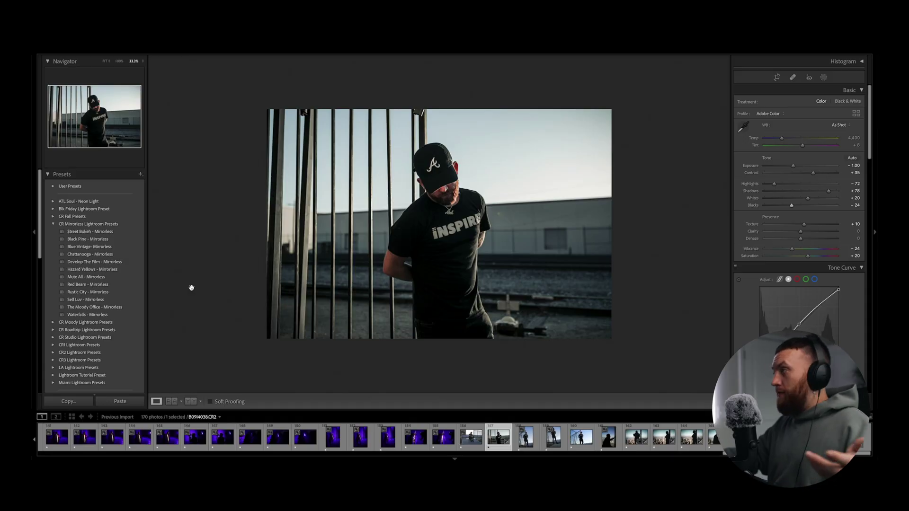
Step: Set the Tint to −33, comparing the result with the unedited photo and the as-shot tint
mouse_move(802, 145)
left_mouse_down()
mouse_move(813, 146)
mouse_move(793, 147)
left_mouse_up()
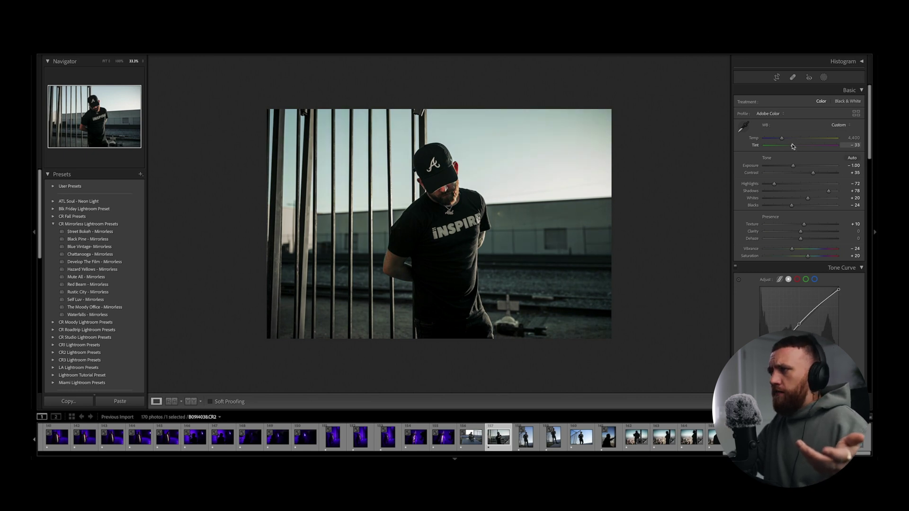
key("backslash")
key("backslash")
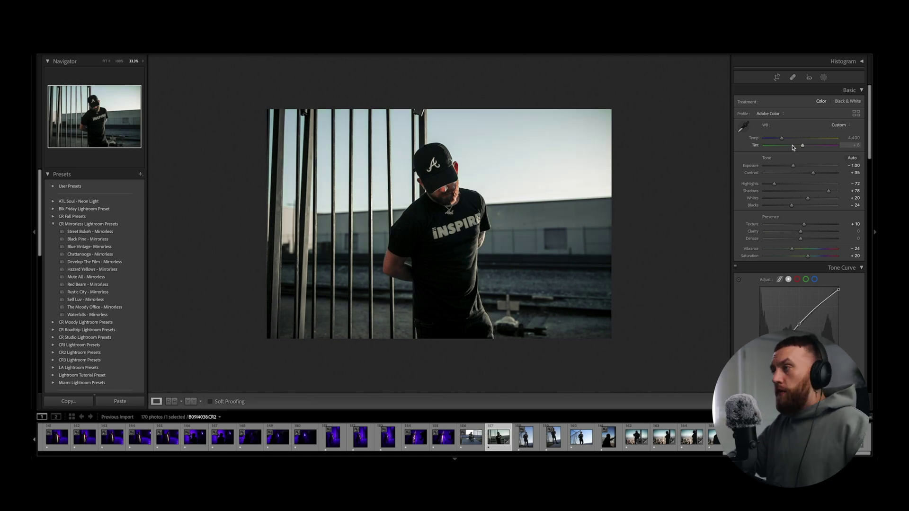
key("ctrl+z")
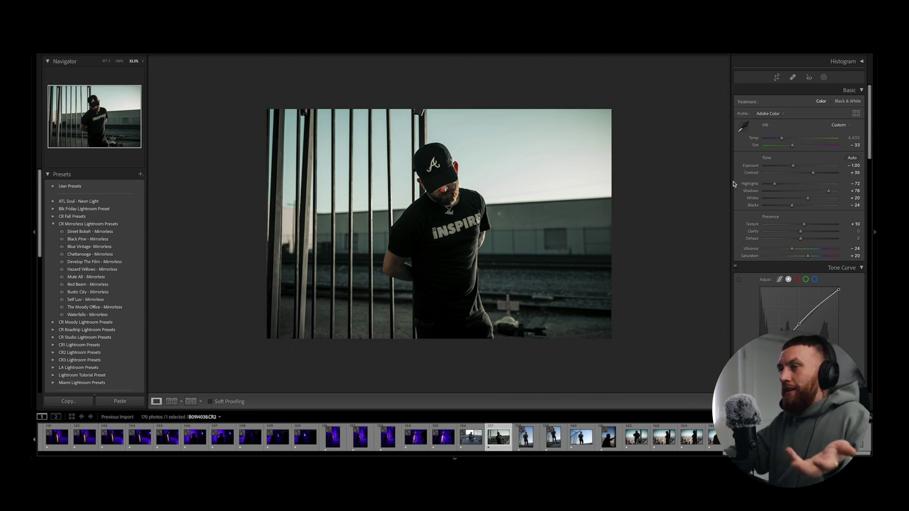
Step: On the full-length photo of the man in purple light, preview Street Bokeh and Black Pine, and apply the Blue Vintage - Mirrorless preset
left_click(110, 256)
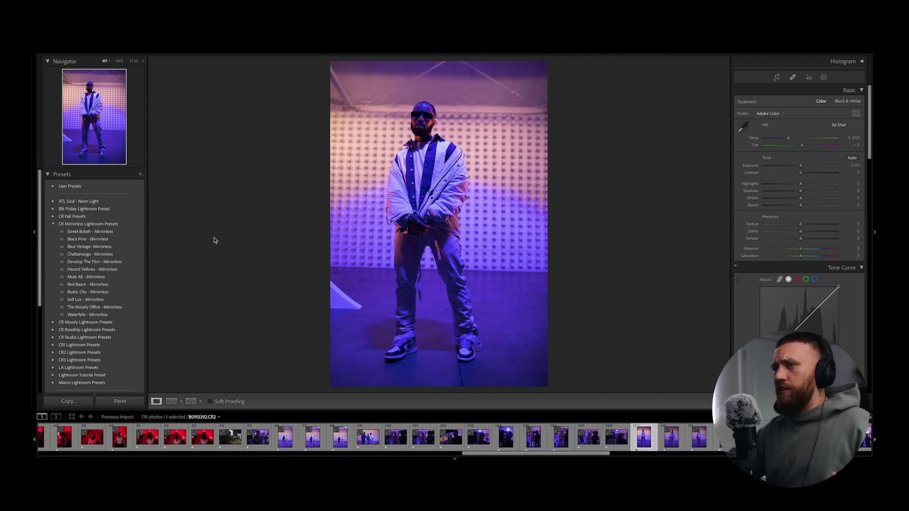
left_click(111, 233)
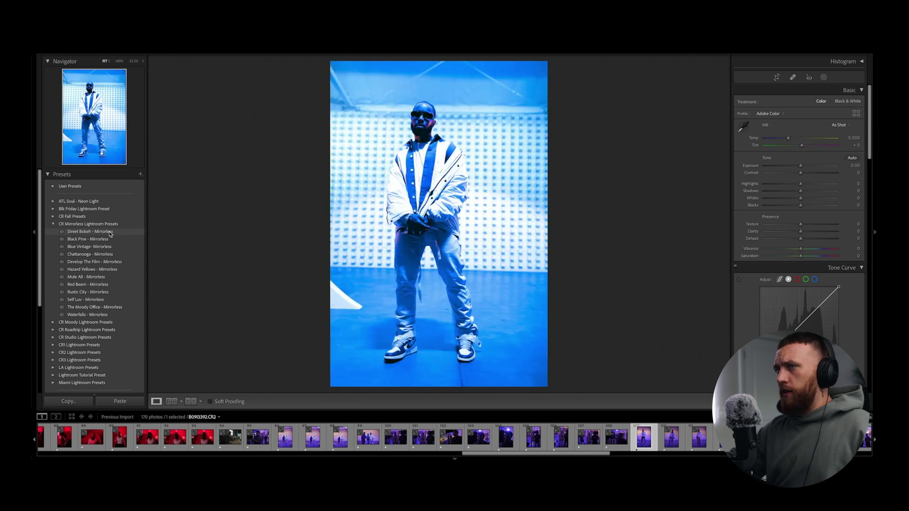
left_click(103, 240)
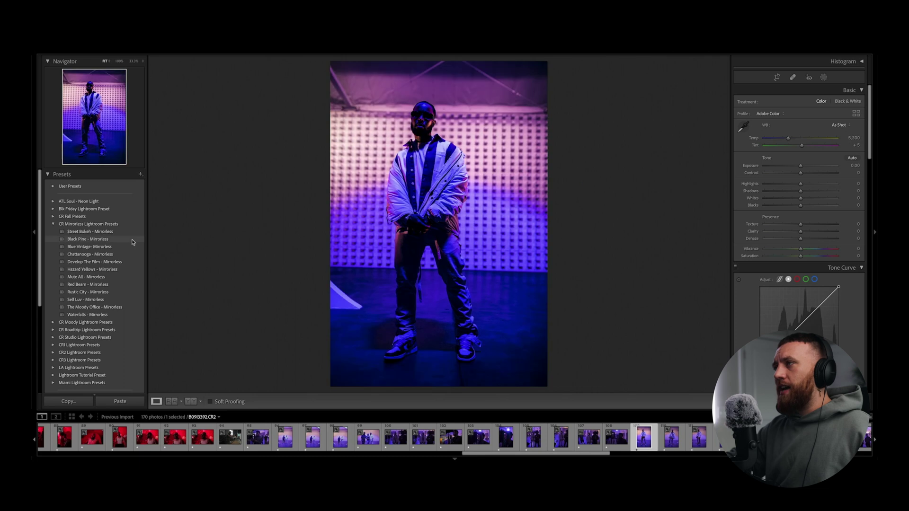
left_click(114, 247)
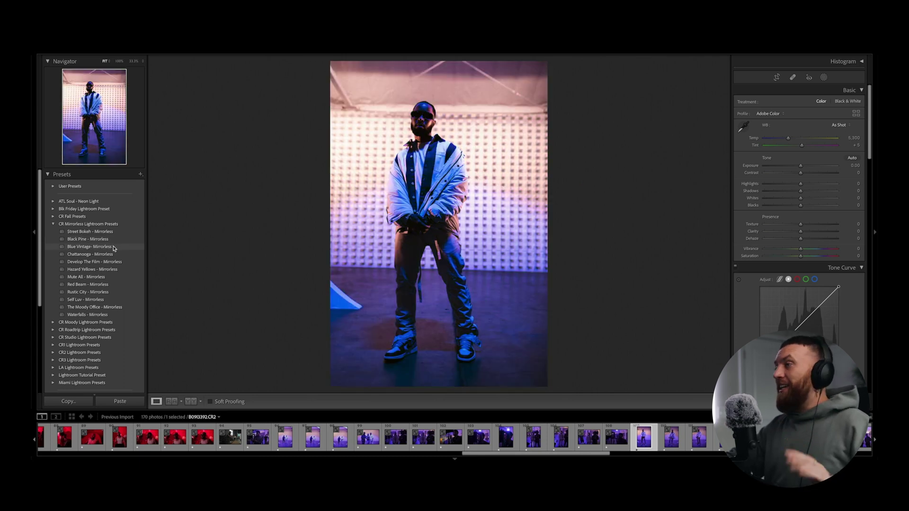
left_click(114, 247)
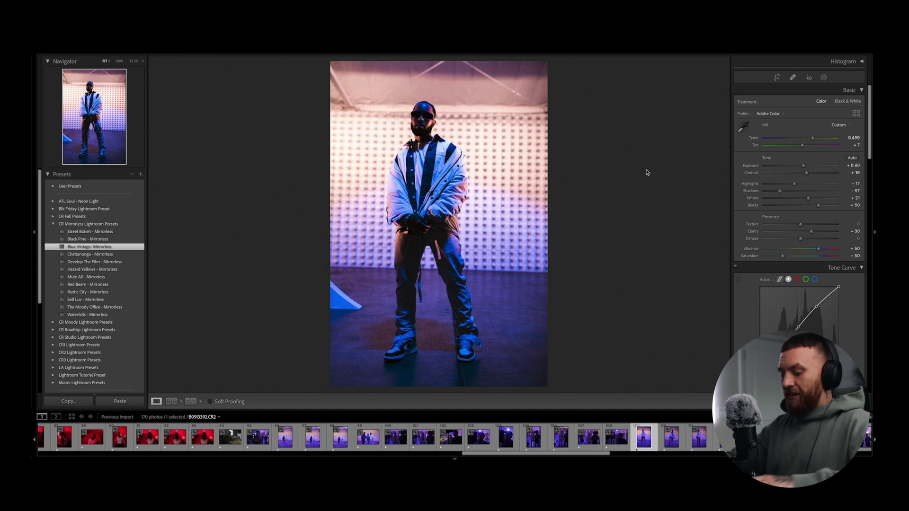
Step: Compare the Blue Vintage version of the purple-lit photo with its unedited version
key("backslash")
key("backslash")
key("backslash")
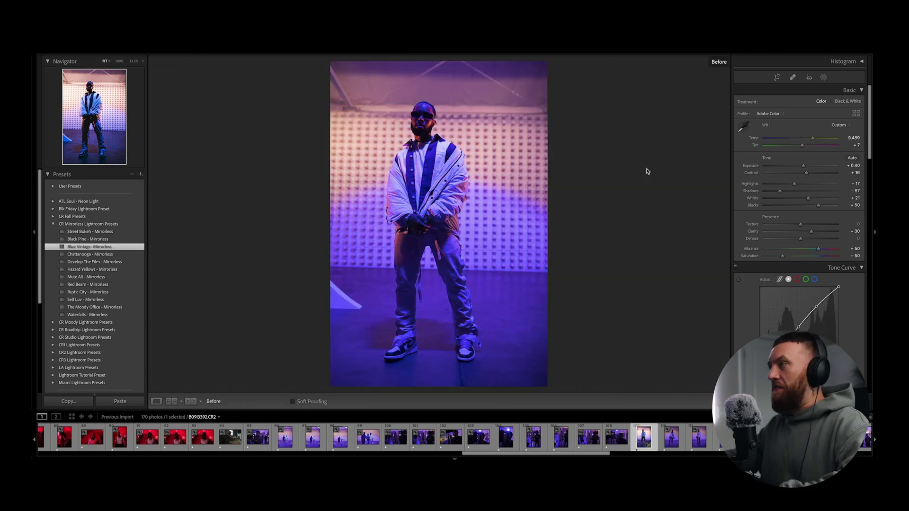
key("backslash")
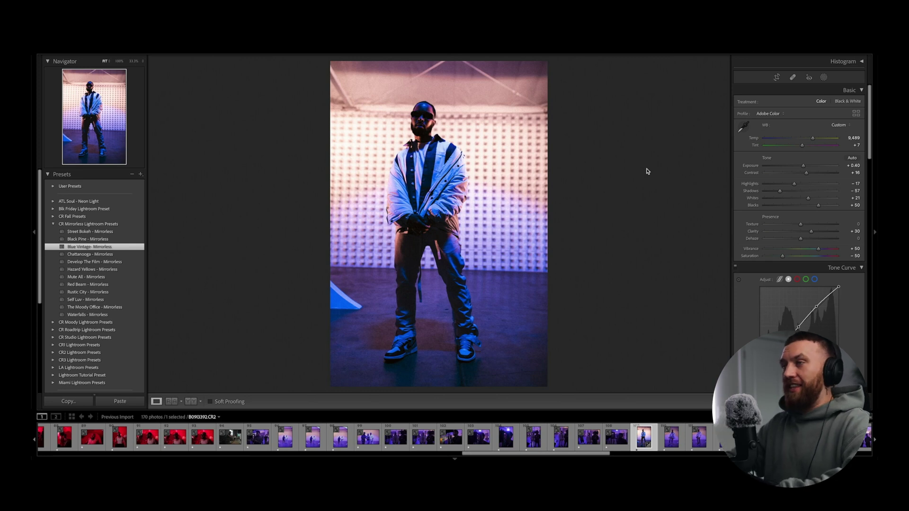
Step: Set the lens profile's vignetting correction to 0 for the purple-lit photo
left_click_drag(870, 146, 872, 307)
left_click_drag(782, 295, 764, 295)
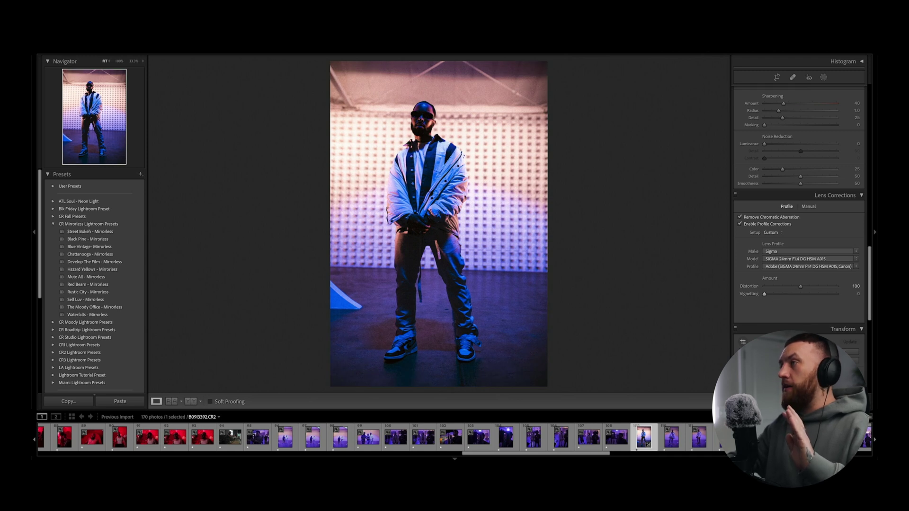
Step: Compare the edited purple-lit photo with its unedited version after the vignetting correction change
key("backslash")
key("backslash")
key("backslash")
key("backslash")
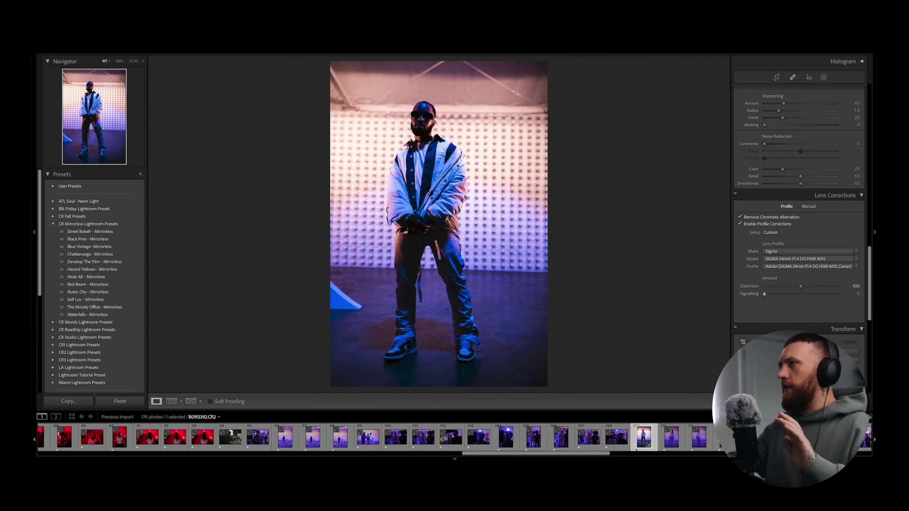
Step: Straighten the purple-lit photo to a crop angle of about −0.37, comparing the result with the unedited version
left_click(776, 76)
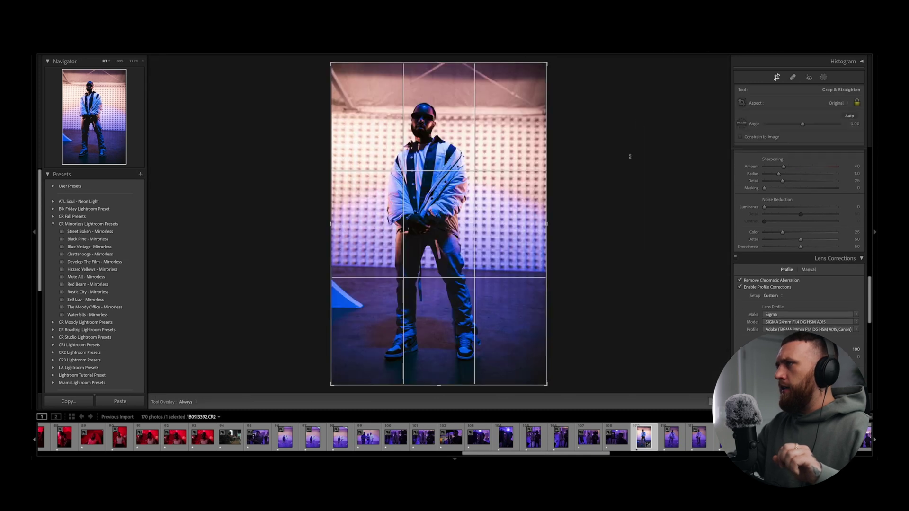
key("o")
left_click_drag(462, 138, 466, 137)
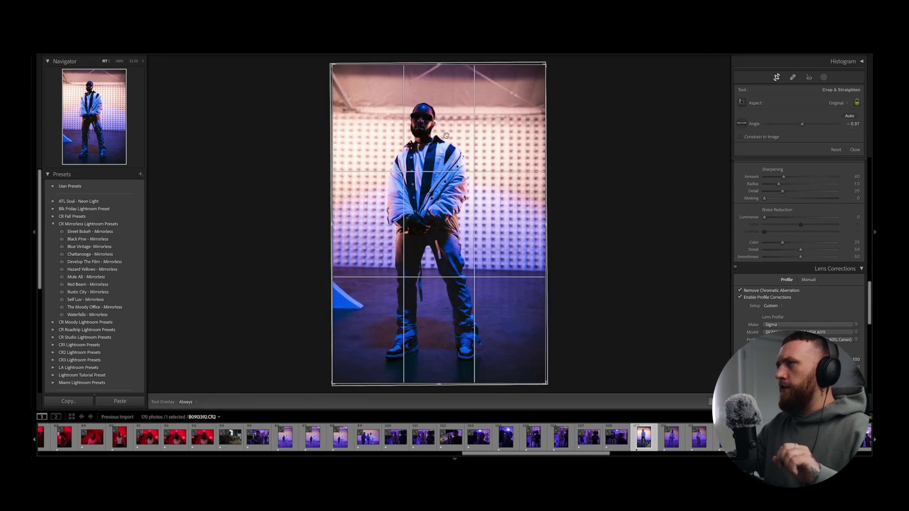
key("Return")
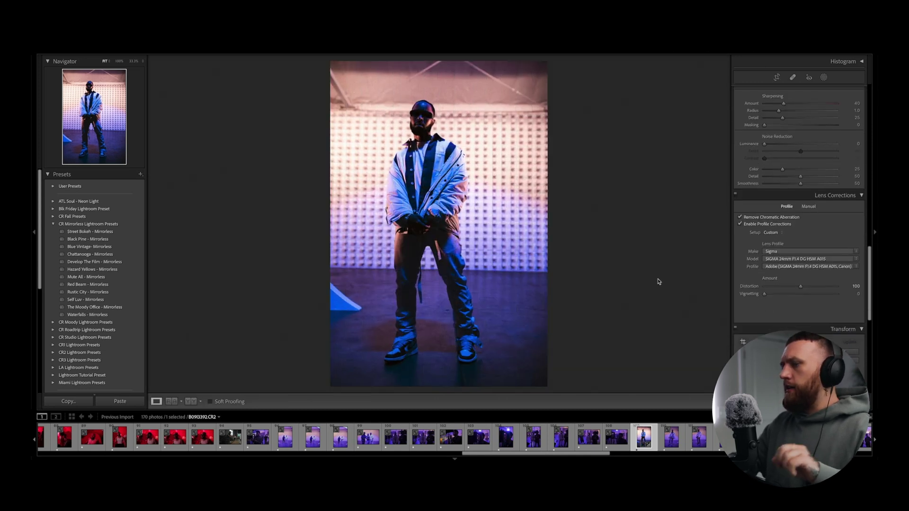
key("backslash")
key("backslash")
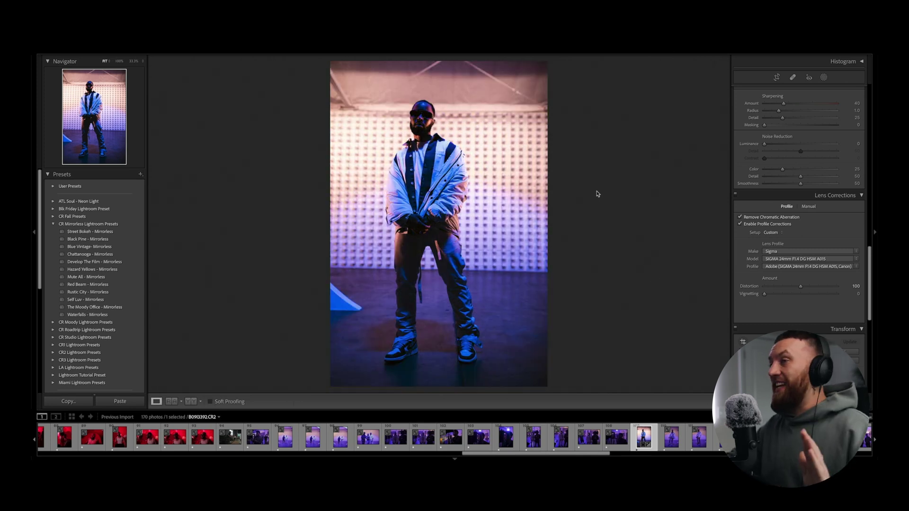
Step: Apply the Mute All - Mirrorless preset, adjusting Highlights to 0, Shadows to +98 and Clarity to +10, and compare with the original
mouse_move(104, 253)
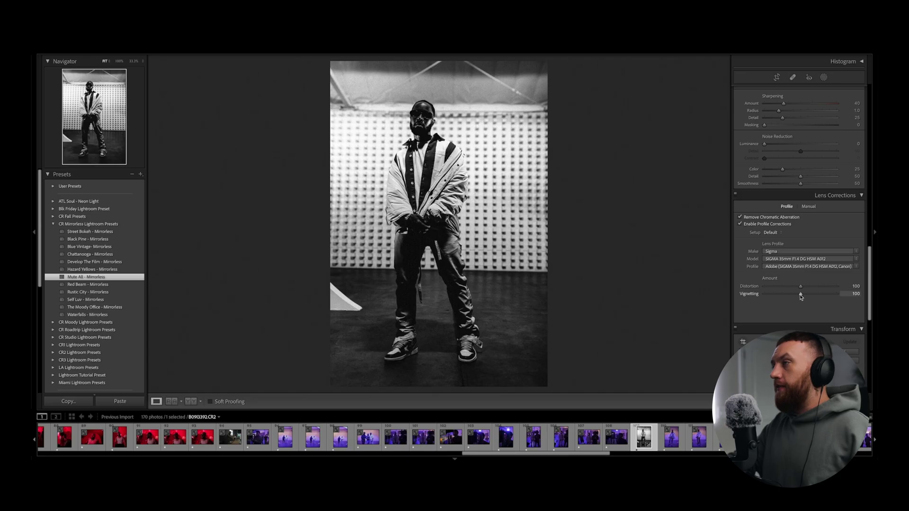
left_click_drag(800, 294, 800, 294)
scroll(847, 142, "up", 15)
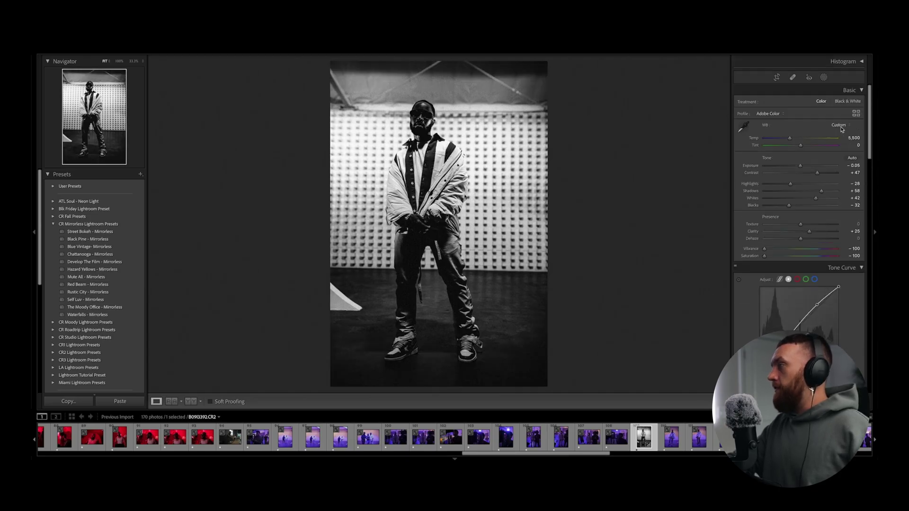
double_click(790, 183)
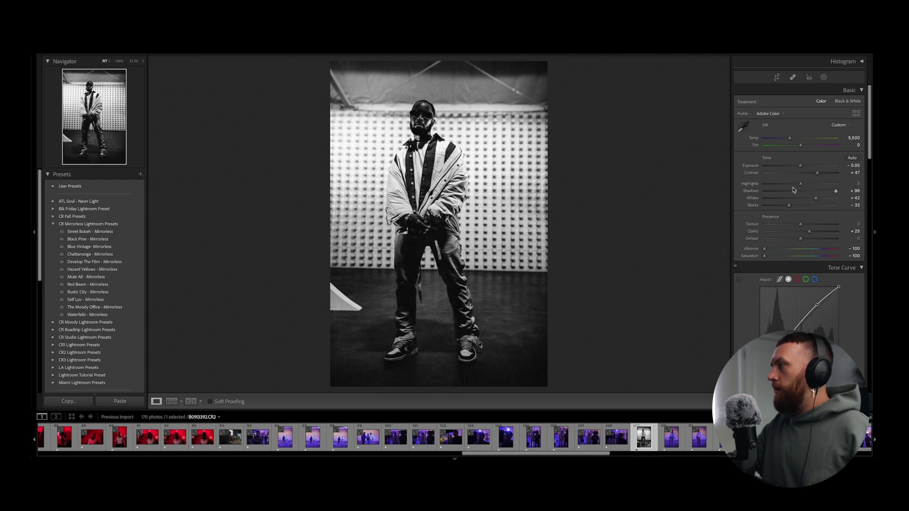
left_click_drag(798, 187, 801, 185)
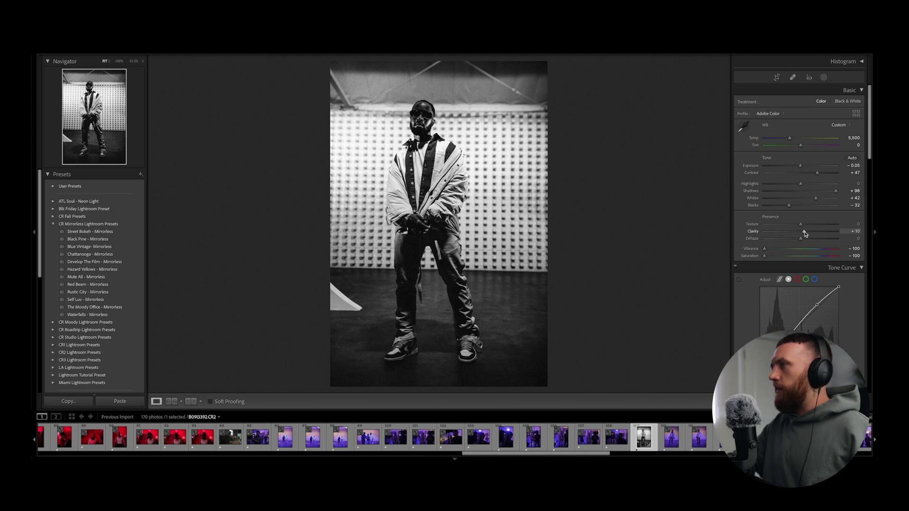
key("backslash")
key("backslash")
Step: View the black-and-white version zoomed out on a white background and compare it with the unedited photo
right_click(653, 258)
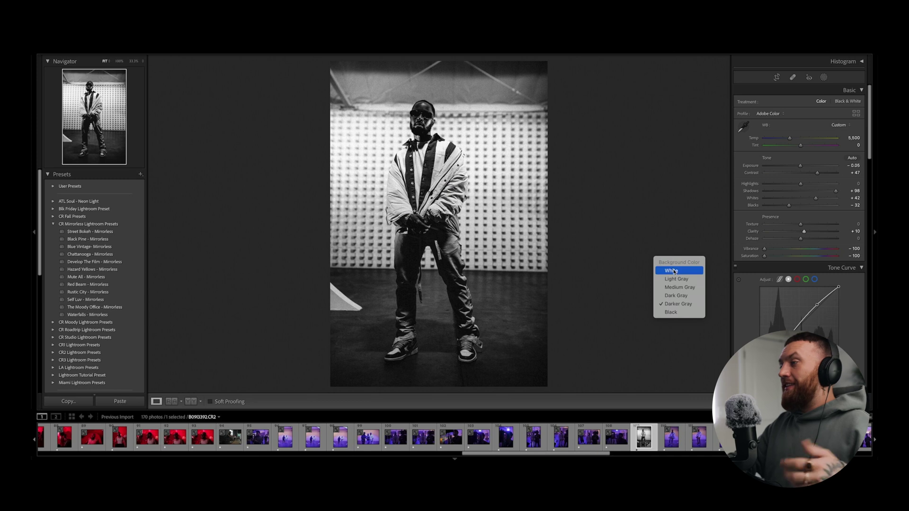
left_click(671, 301)
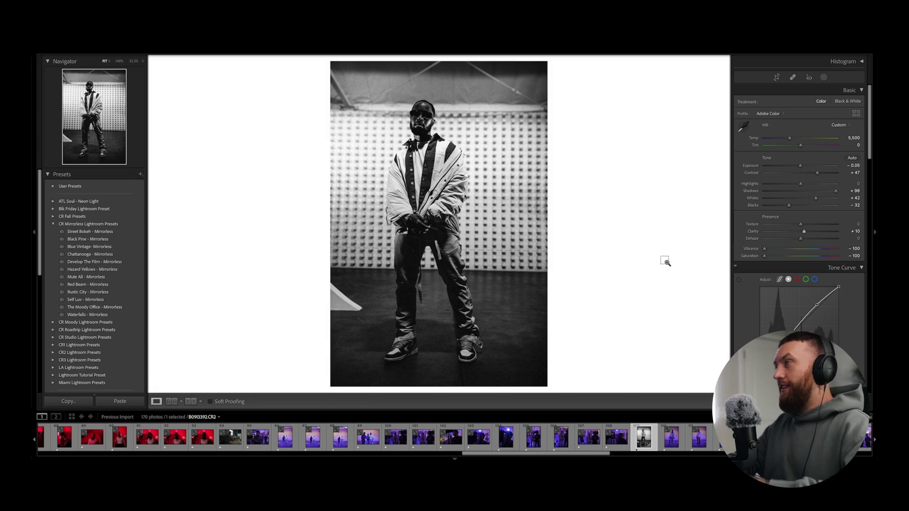
key("ctrl+minus")
key("backslash")
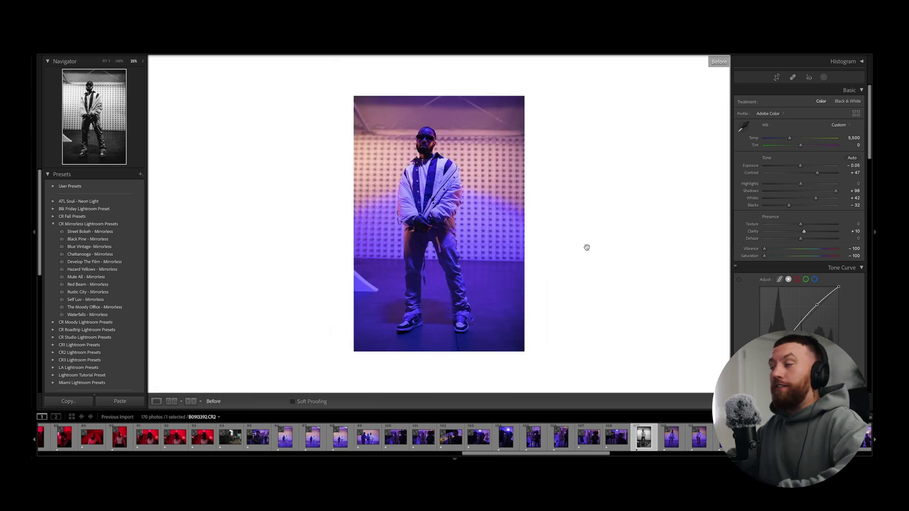
key("backslash")
key("backslash")
key("backslash")
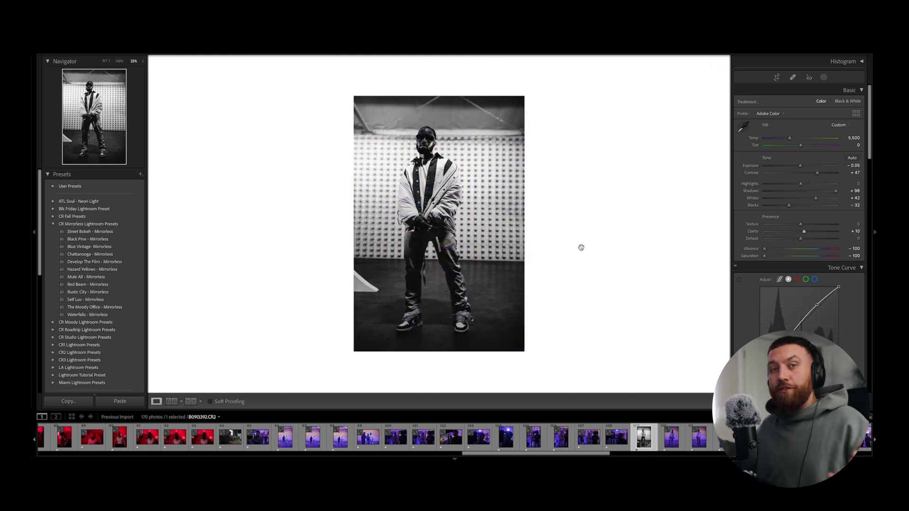
Step: View the black-and-white photo on a black background and return it to the fitted size
right_click(537, 222)
left_click(566, 265)
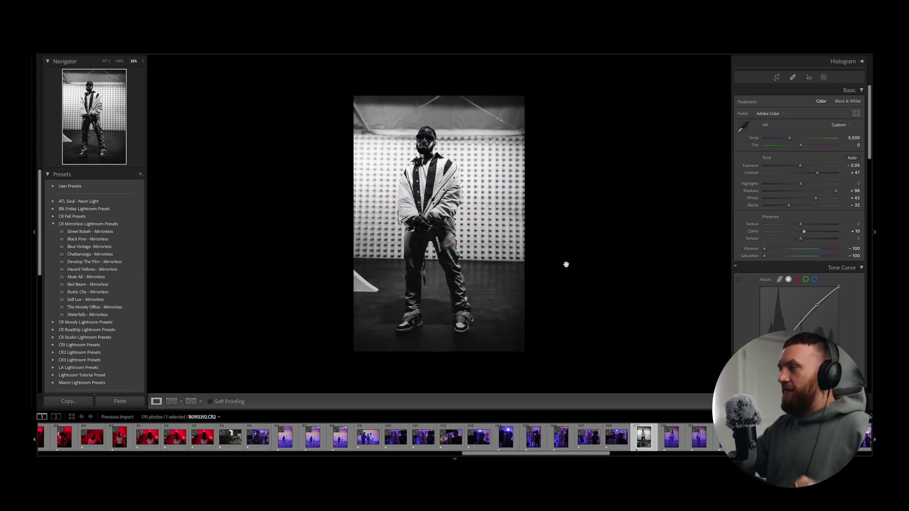
left_click(559, 249)
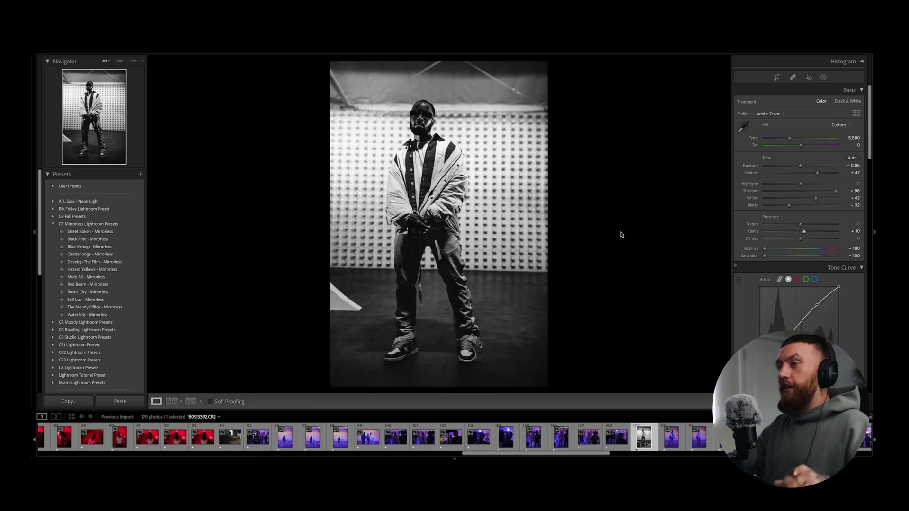
Step: Reset the photo's develop settings and set the background color to Darker Gray
right_click(422, 171)
mouse_move(440, 176)
left_click(521, 176)
right_click(605, 188)
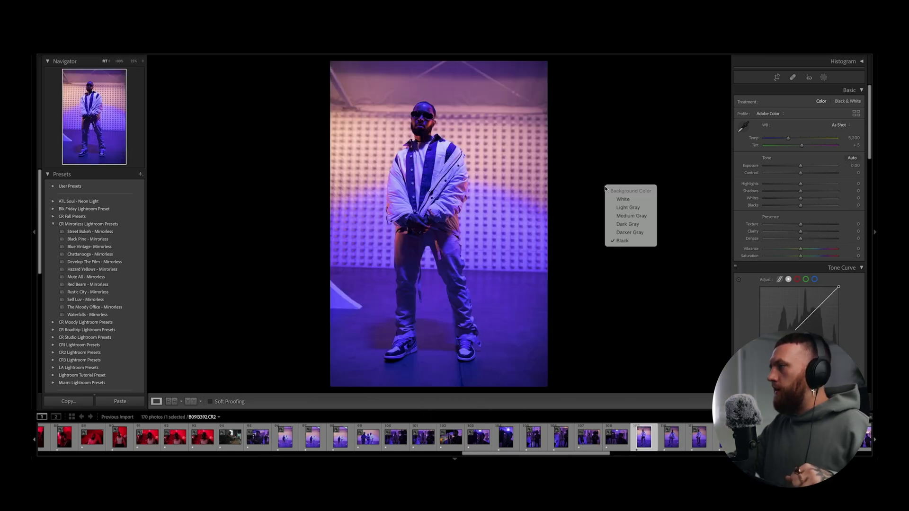
left_click(629, 233)
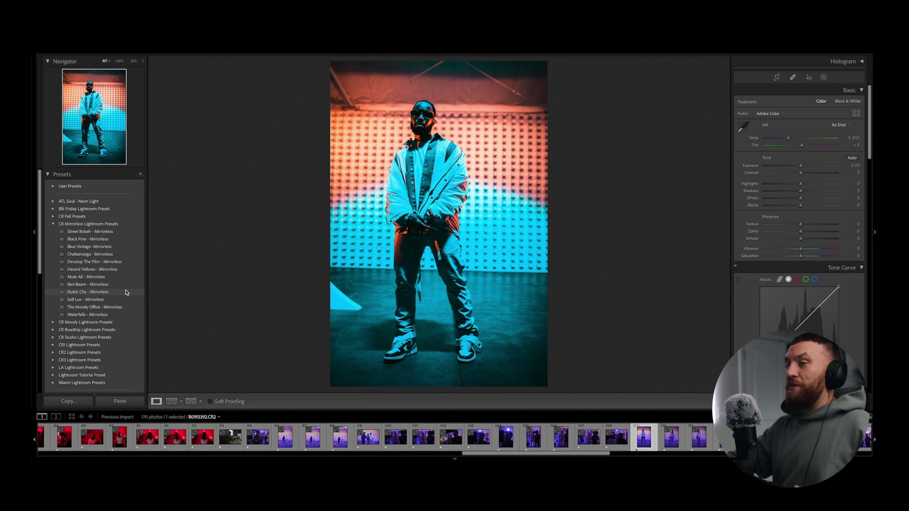
Step: Apply the Rustic City - Mirrorless preset and reset its Aqua and Blue hues to 0, comparing the result with the unedited photo
scroll(753, 242, "down", 5)
scroll(753, 242, "down", 2)
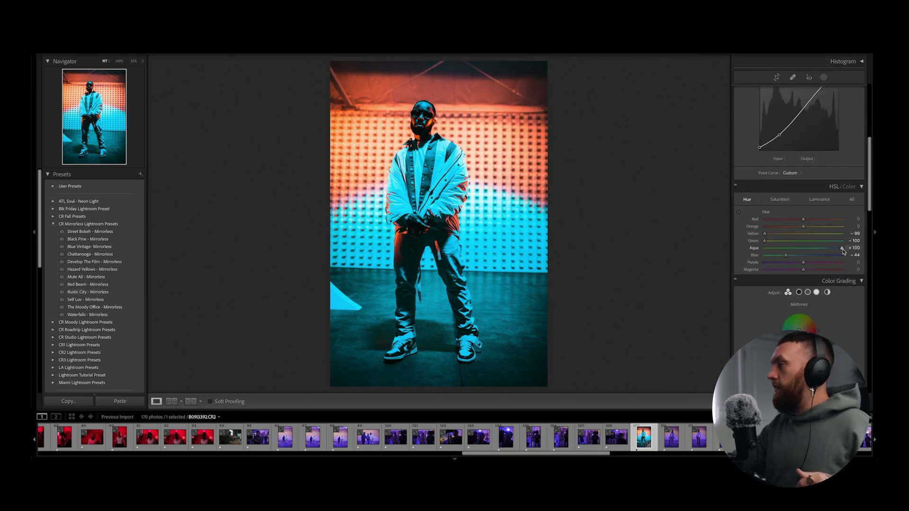
double_click(786, 256)
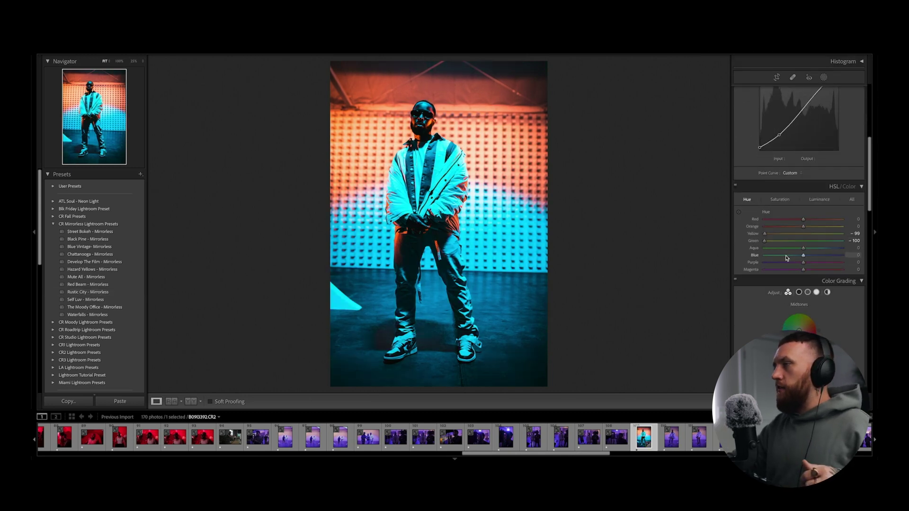
key("backslash")
key("backslash")
Step: Reset the Red, Green and Blue Primary hues in the calibration to 0 and compare with the unedited photo
left_click_drag(869, 180, 877, 391)
left_click_drag(836, 326, 806, 328)
double_click(806, 328)
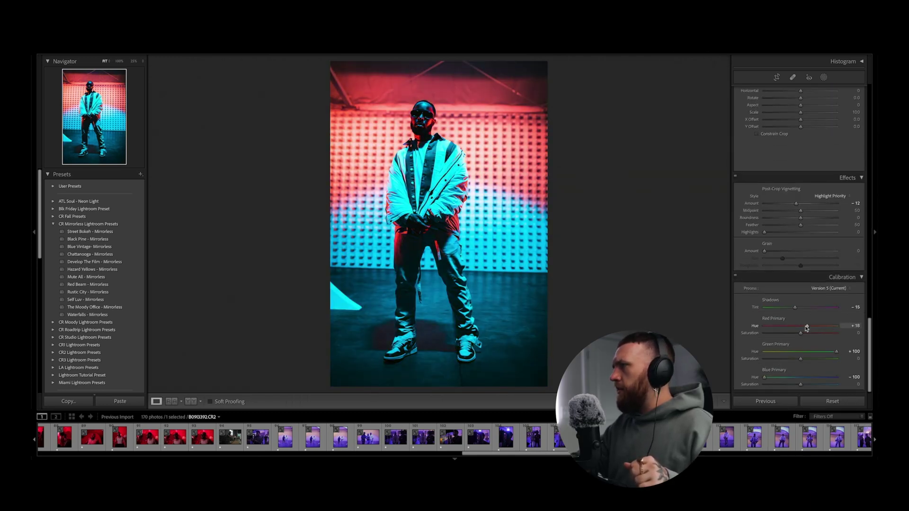
double_click(835, 352)
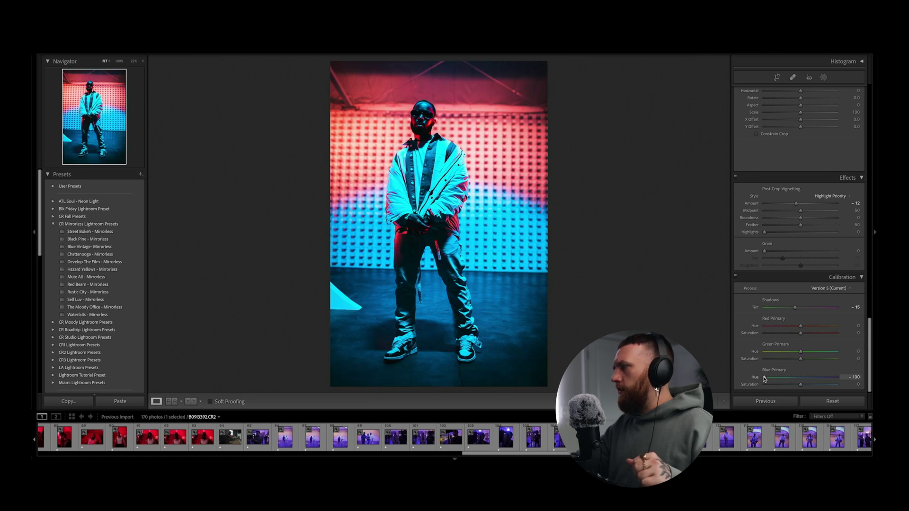
double_click(764, 377)
key("backslash")
key("backslash")
Step: Set the calibration hues to Red Primary +49, Green Primary +18 and Blue Primary −29, comparing with the unedited photo
left_click_drag(801, 377, 779, 380)
left_click_drag(801, 352, 818, 329)
key("backslash")
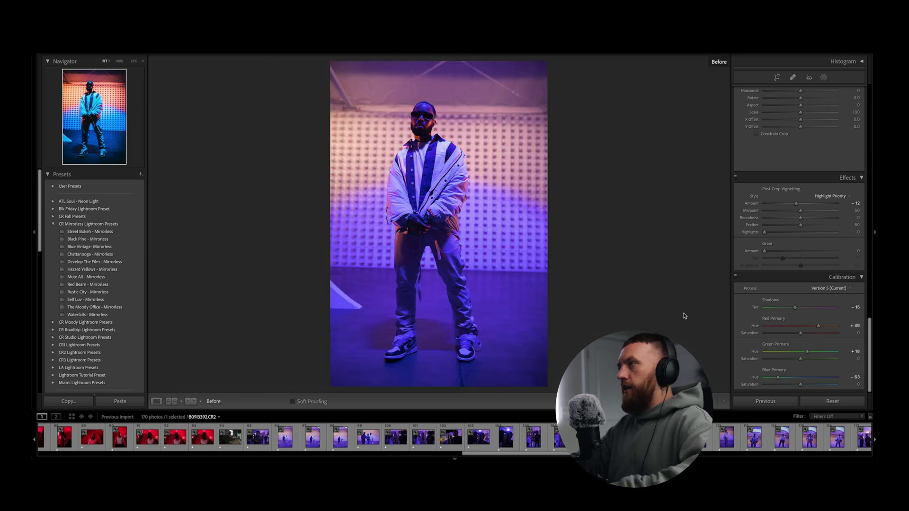
key("backslash")
left_click_drag(778, 377, 790, 378)
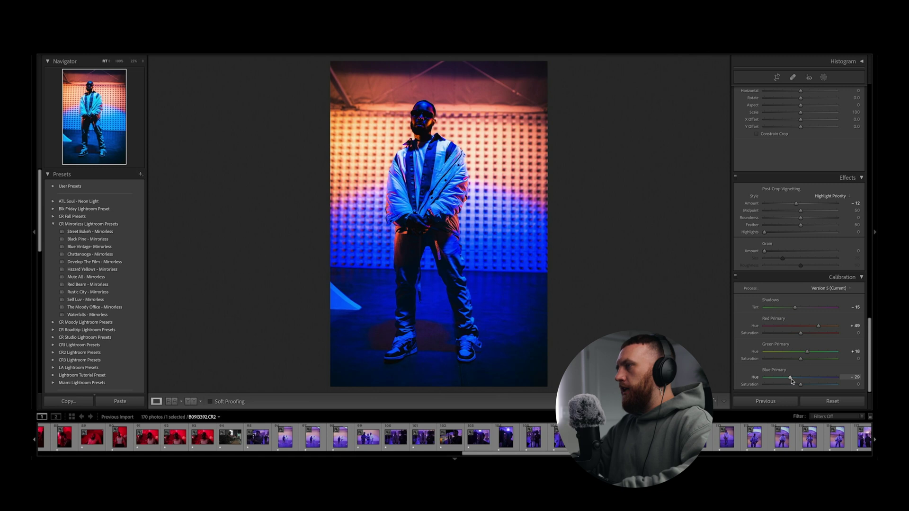
key("backslash")
key("backslash")
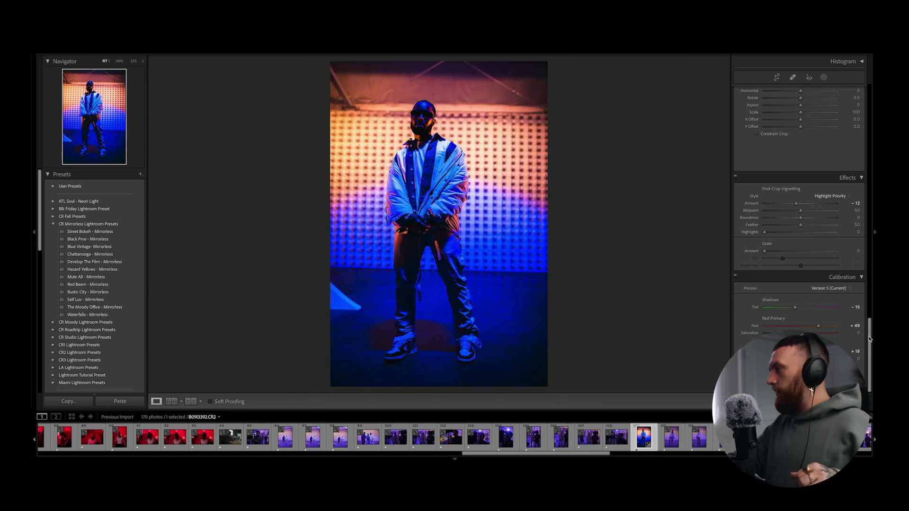
Step: Raise the Blacks to +20 and compare the result with the unedited photo
left_click_drag(869, 339, 869, 106)
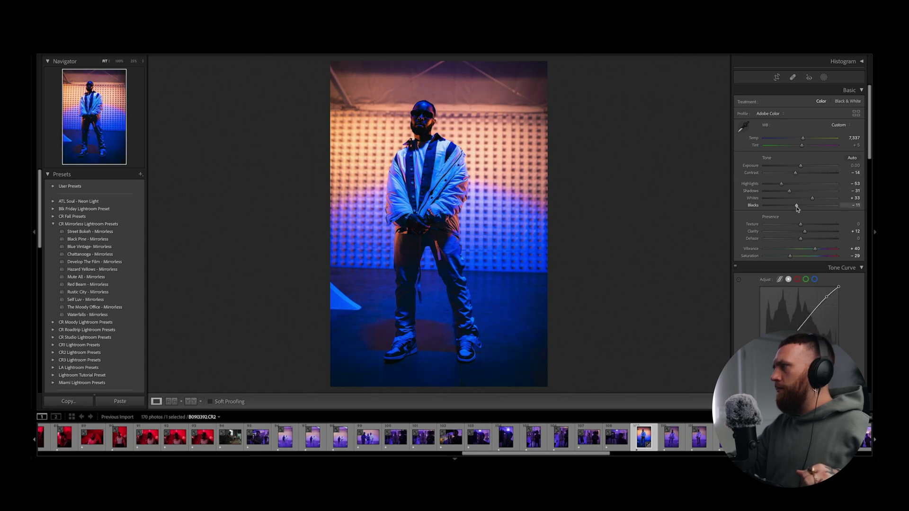
left_click_drag(798, 208, 807, 205)
key("backslash")
key("backslash")
Step: Straighten the photo to a crop angle of about −0.38 and tighten the crop slightly around the man
left_click_drag(870, 134, 875, 290)
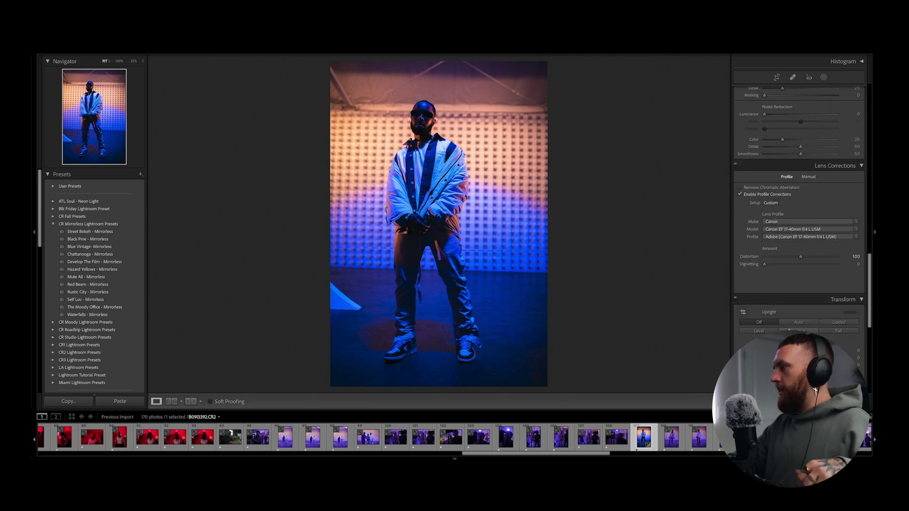
left_click(776, 77)
left_click_drag(606, 191, 612, 189)
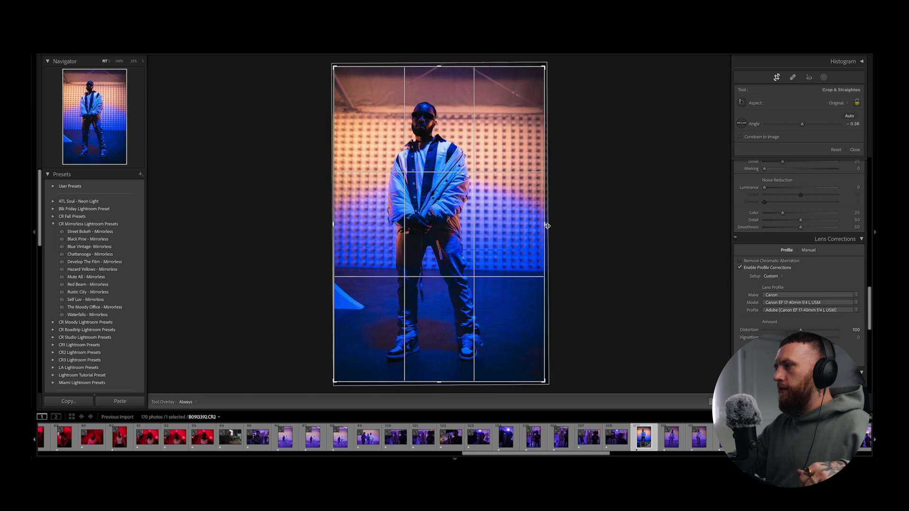
key("Return")
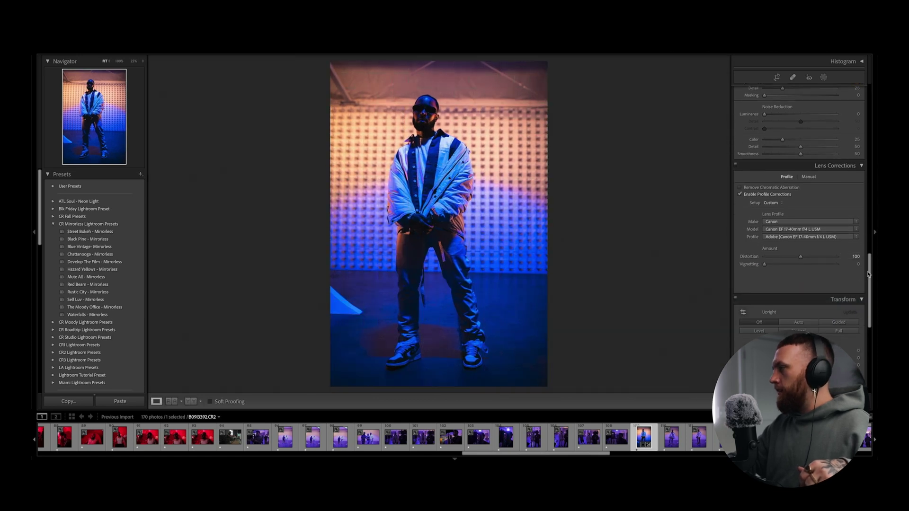
scroll(804, 265, "down", 6)
left_click_drag(784, 252, 838, 251)
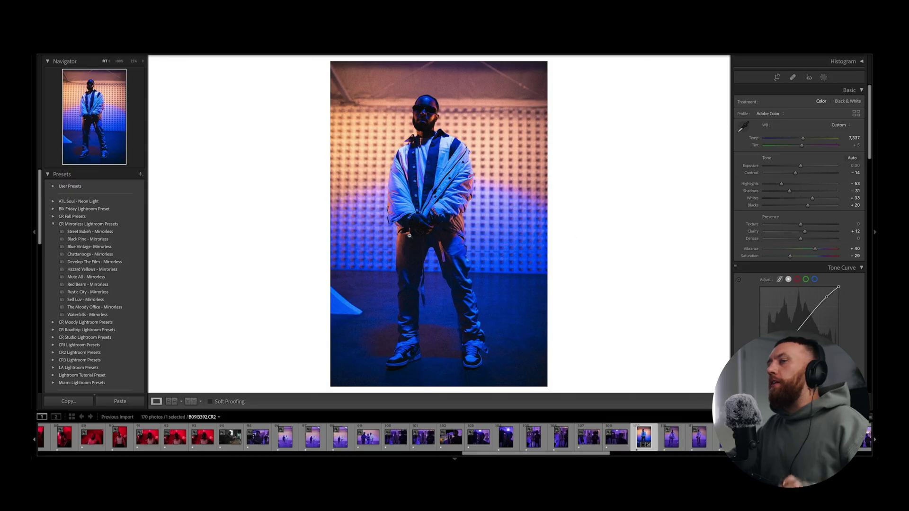
Step: Apply the Blue Vintage - Mirrorless preset to the cropped photo and set the background color back to Darker Gray
left_click(102, 247)
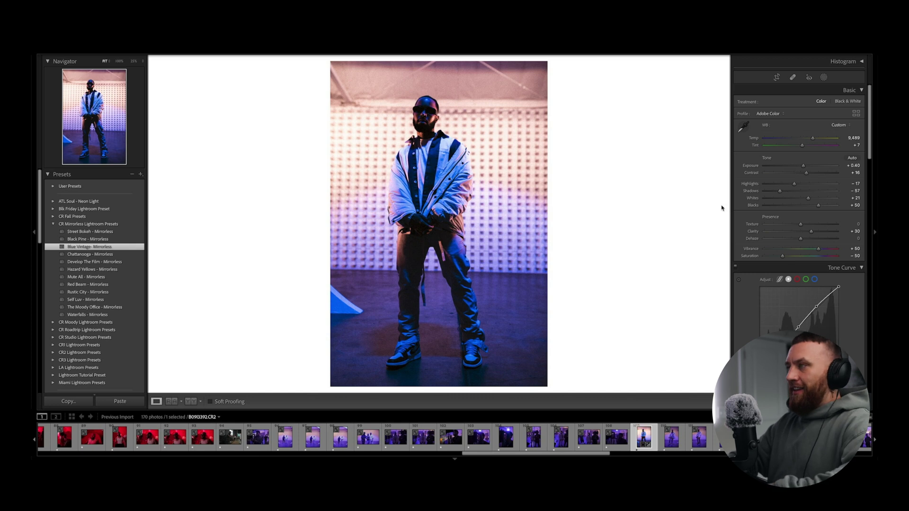
left_click(637, 228)
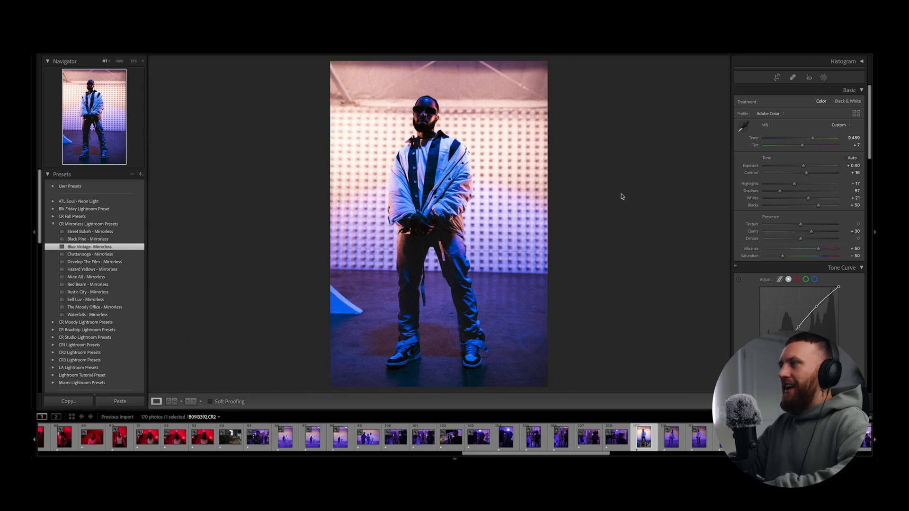
left_click(583, 164)
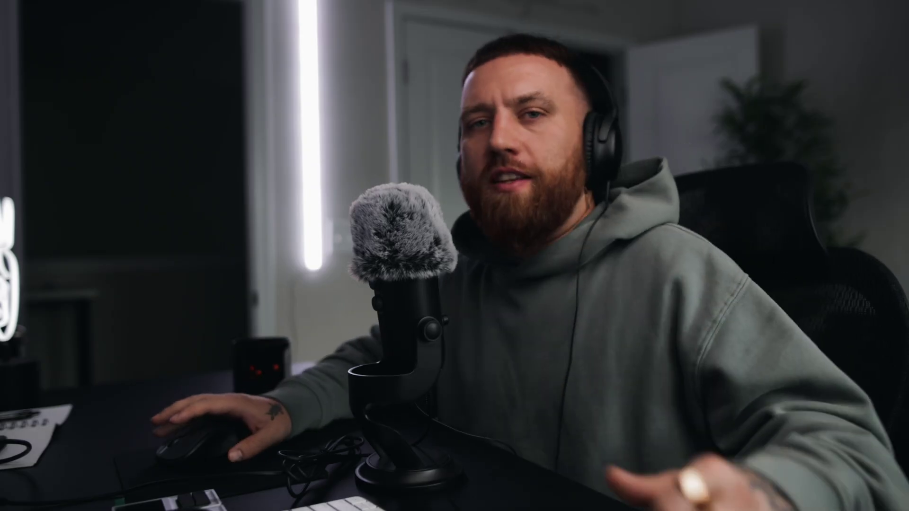